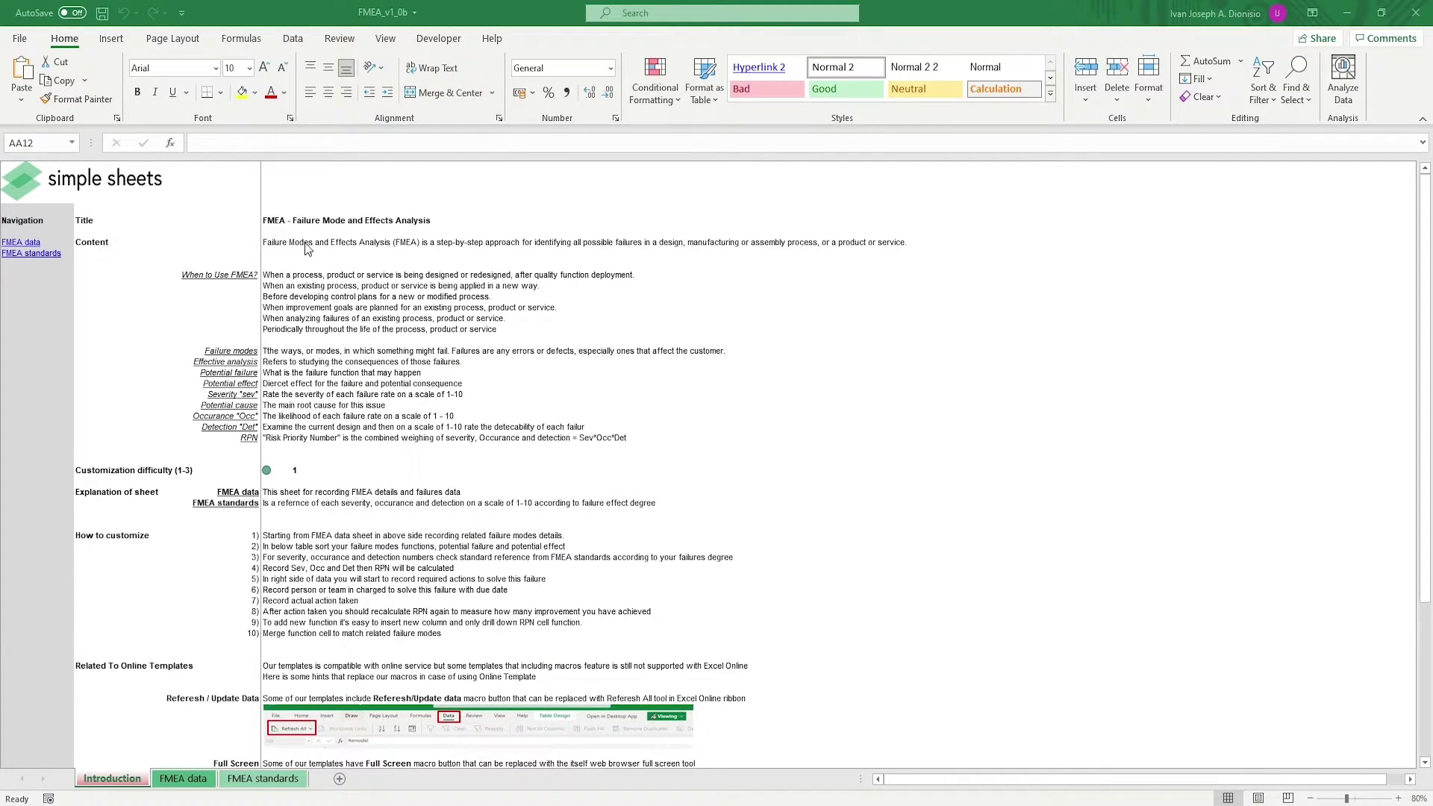
Review the template's Title entry, content description rows and customization difficulty rating, then scroll down to the customization steps
{"action": "left_click", "coordinate": [280, 221]}
{"action": "left_click_drag", "start_coordinate": [274, 245], "coordinate": [254, 631]}
{"action": "left_click", "coordinate": [273, 468]}
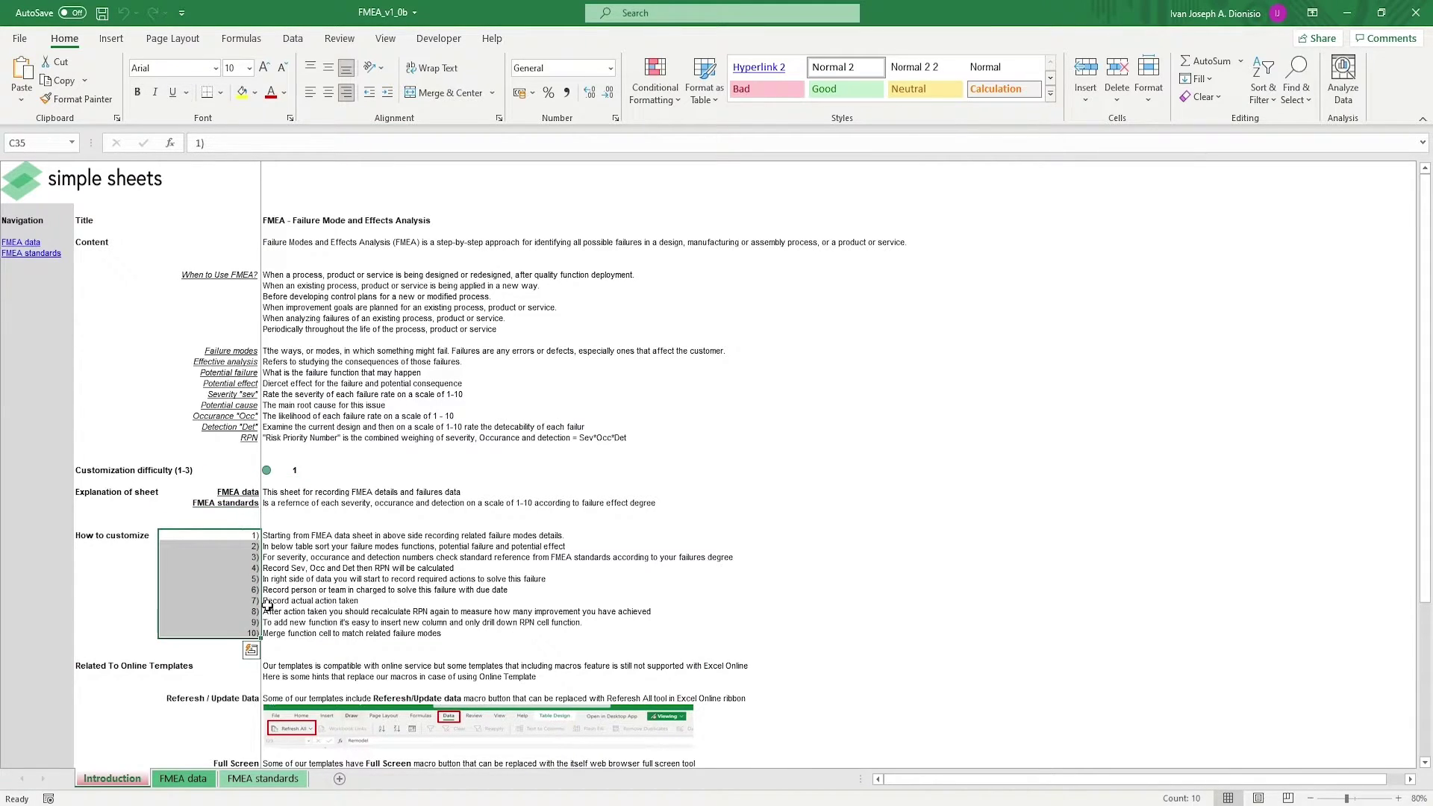
{"action": "left_click", "coordinate": [298, 527]}
{"action": "scroll", "coordinate": [299, 528], "scroll_direction": "down", "scroll_amount": 9}
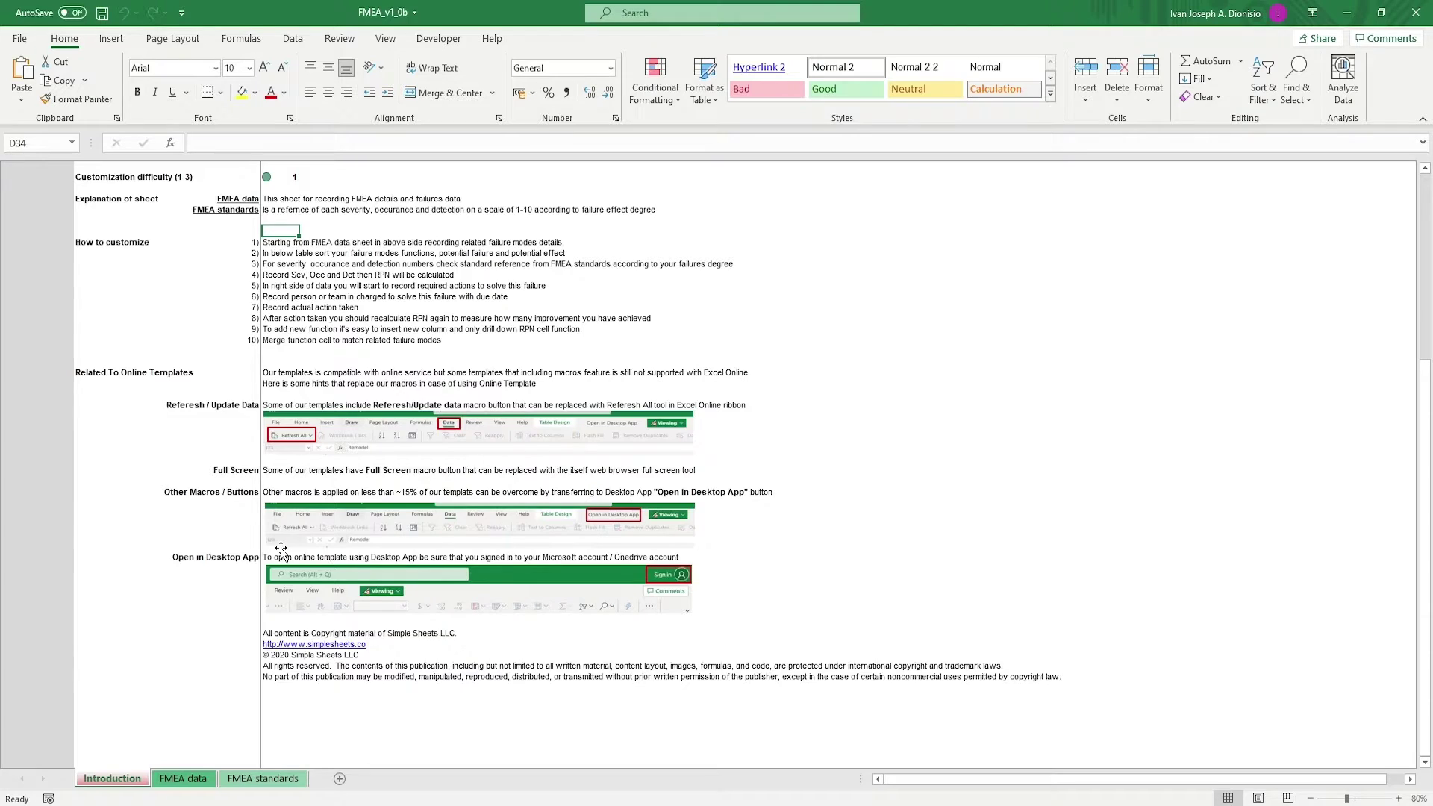
On the FMEA data sheet, inspect the Item, Model, Responsibility, Prepared by and Core Team header fields
{"action": "left_click", "coordinate": [193, 783]}
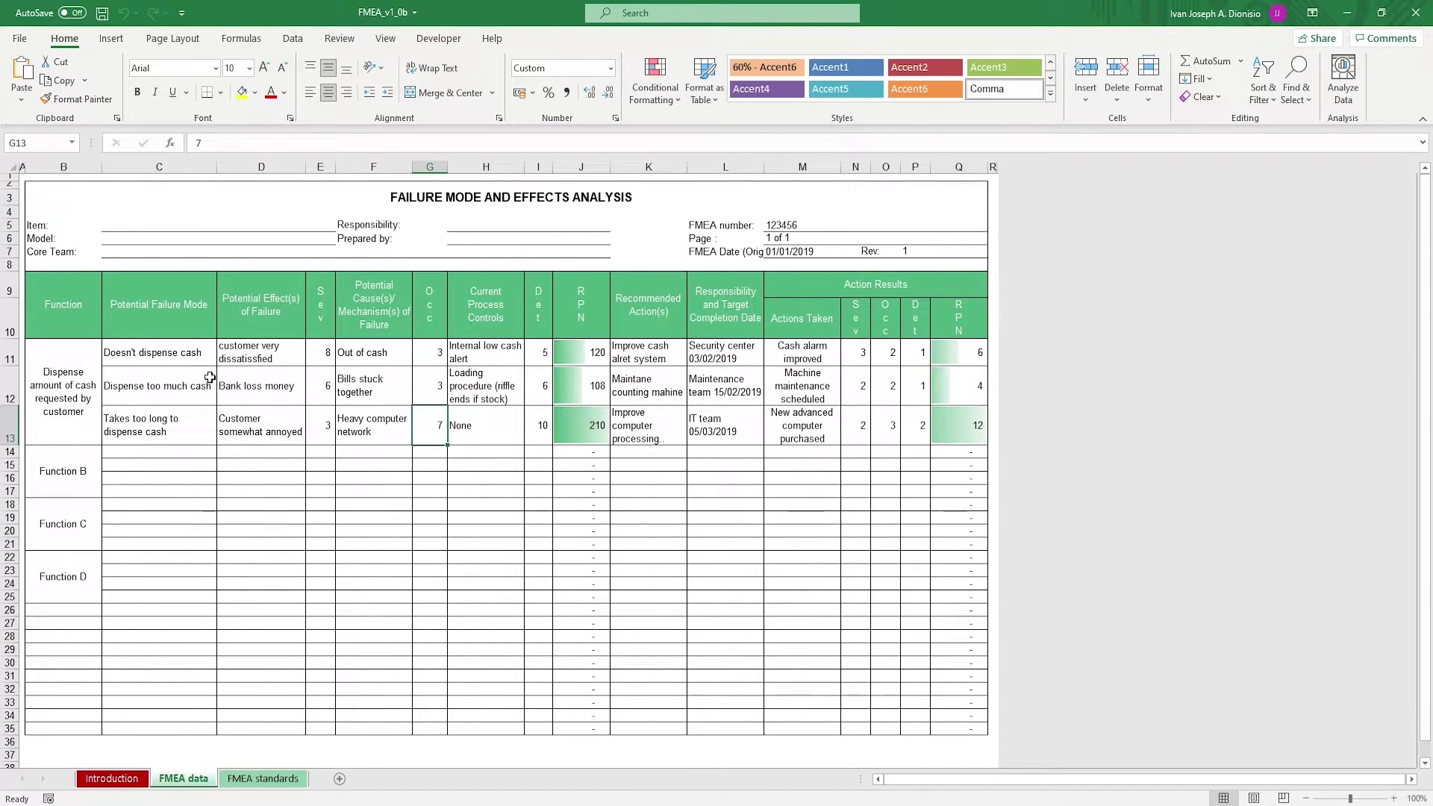
{"action": "left_click", "coordinate": [179, 224]}
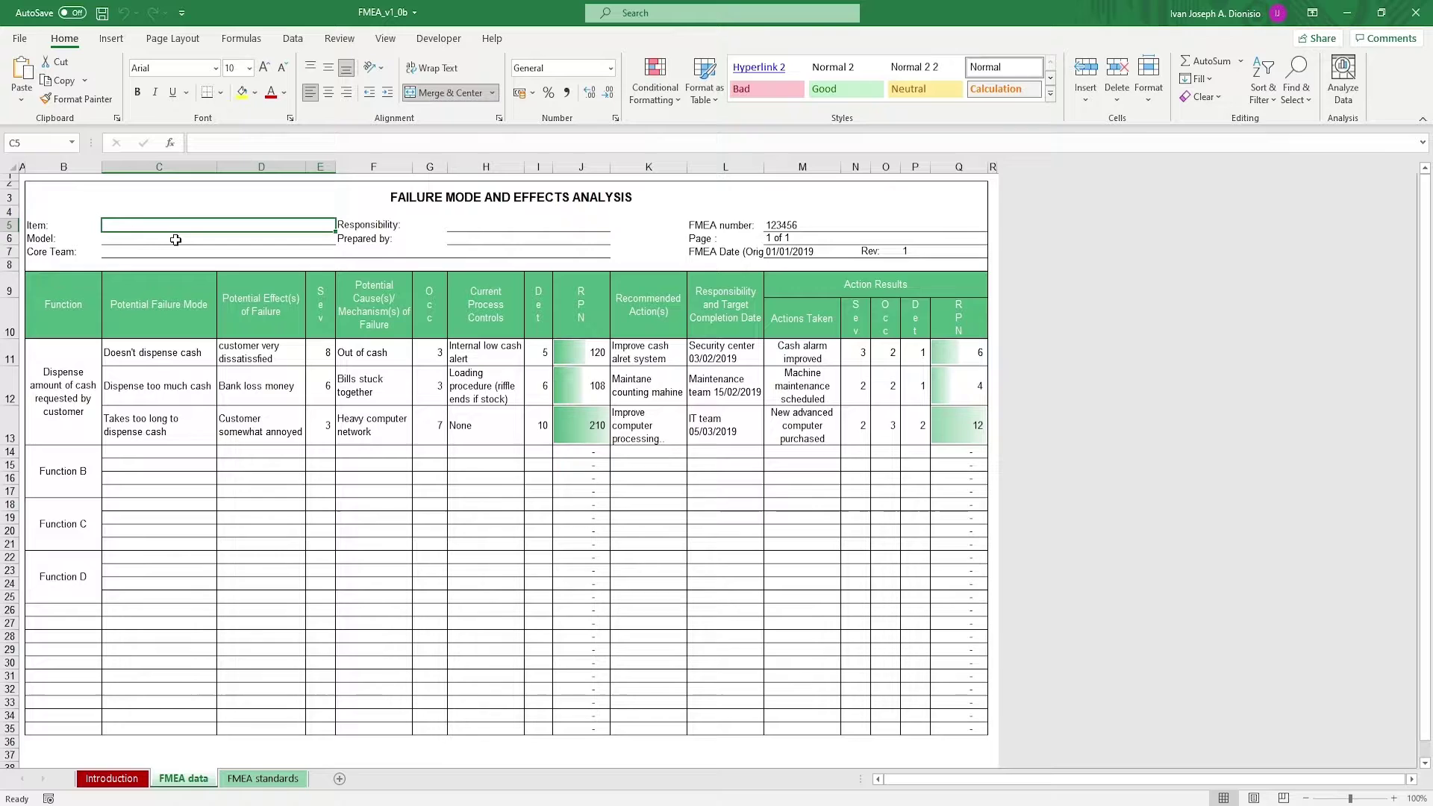
{"action": "left_click", "coordinate": [177, 239]}
{"action": "left_click", "coordinate": [581, 226]}
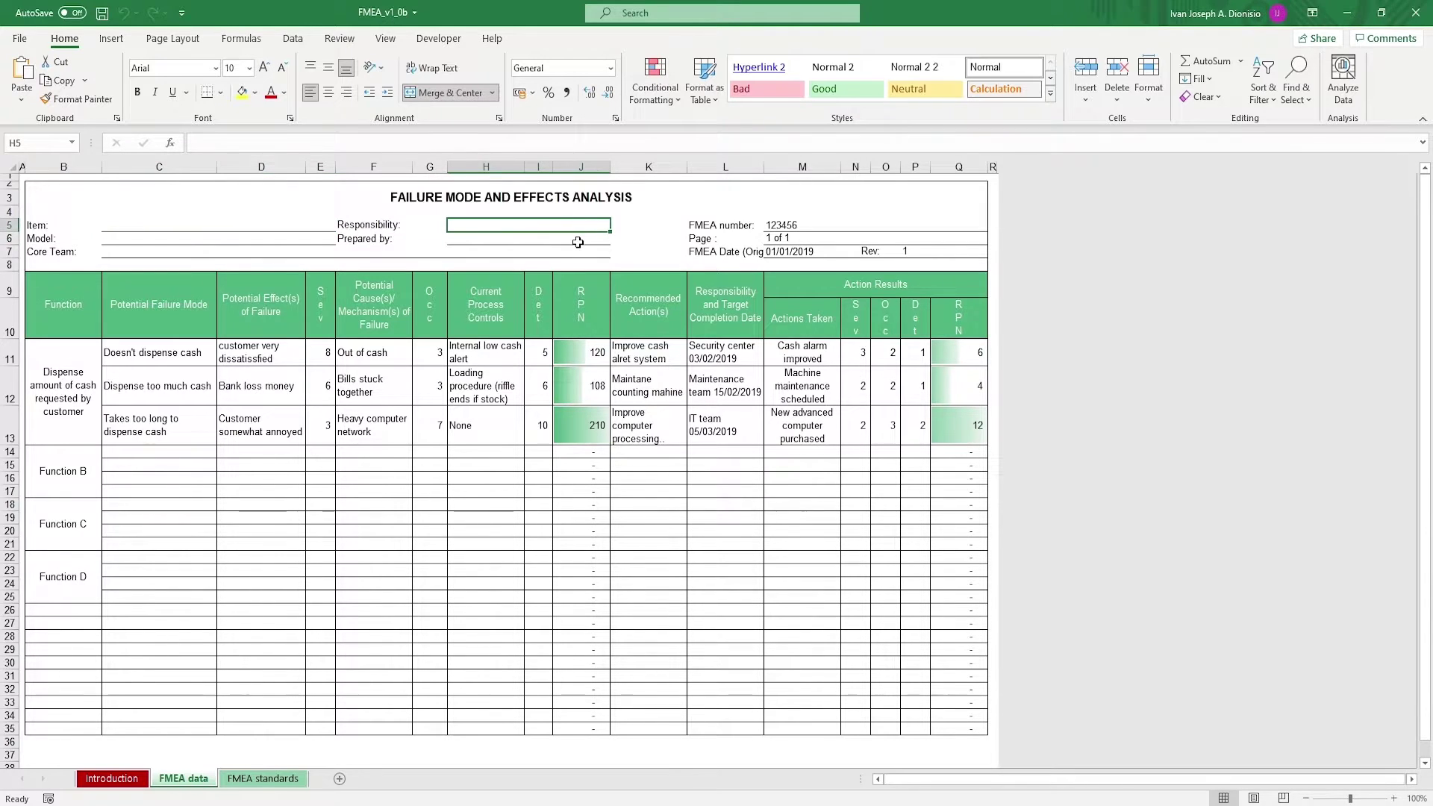
{"action": "left_click", "coordinate": [578, 242]}
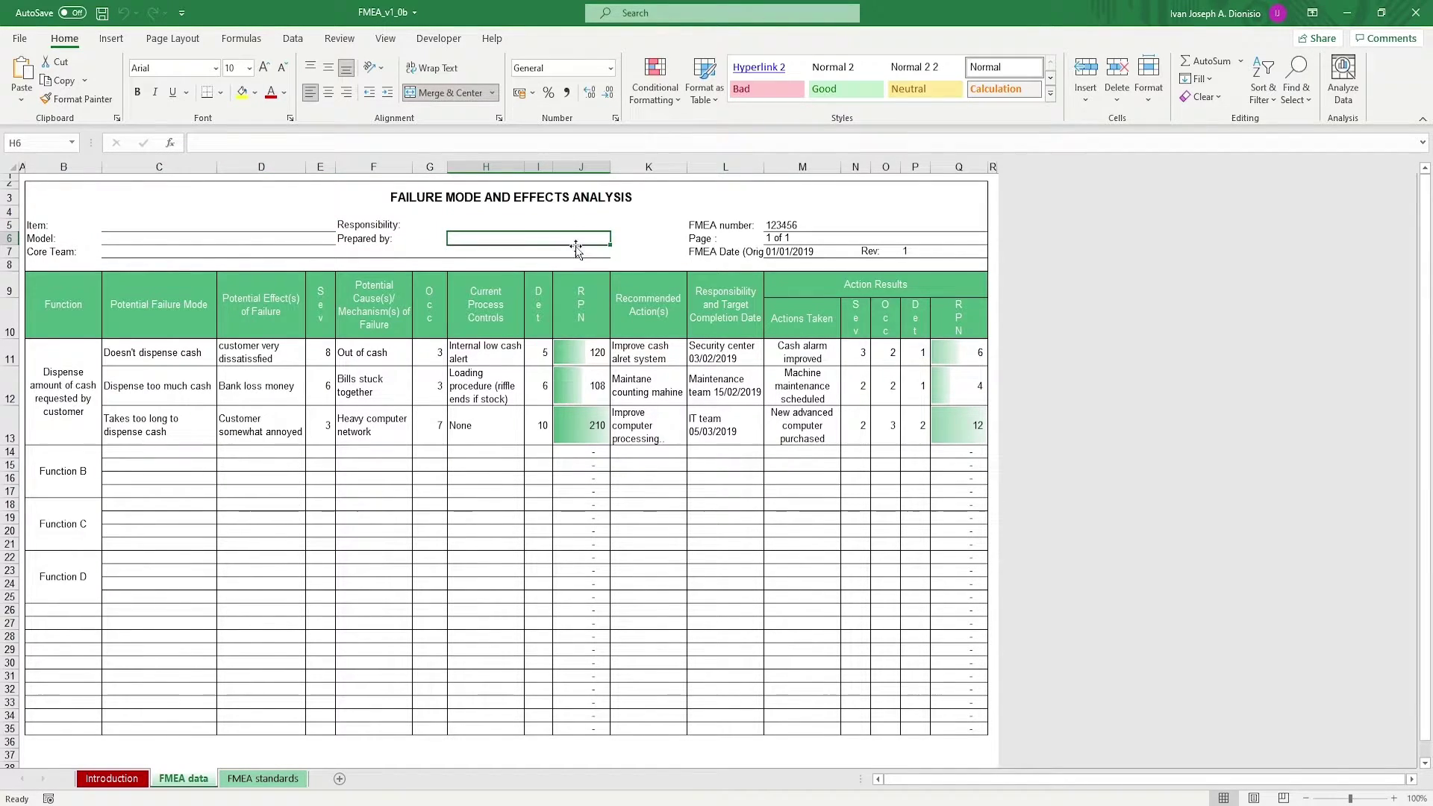
{"action": "left_click", "coordinate": [174, 254]}
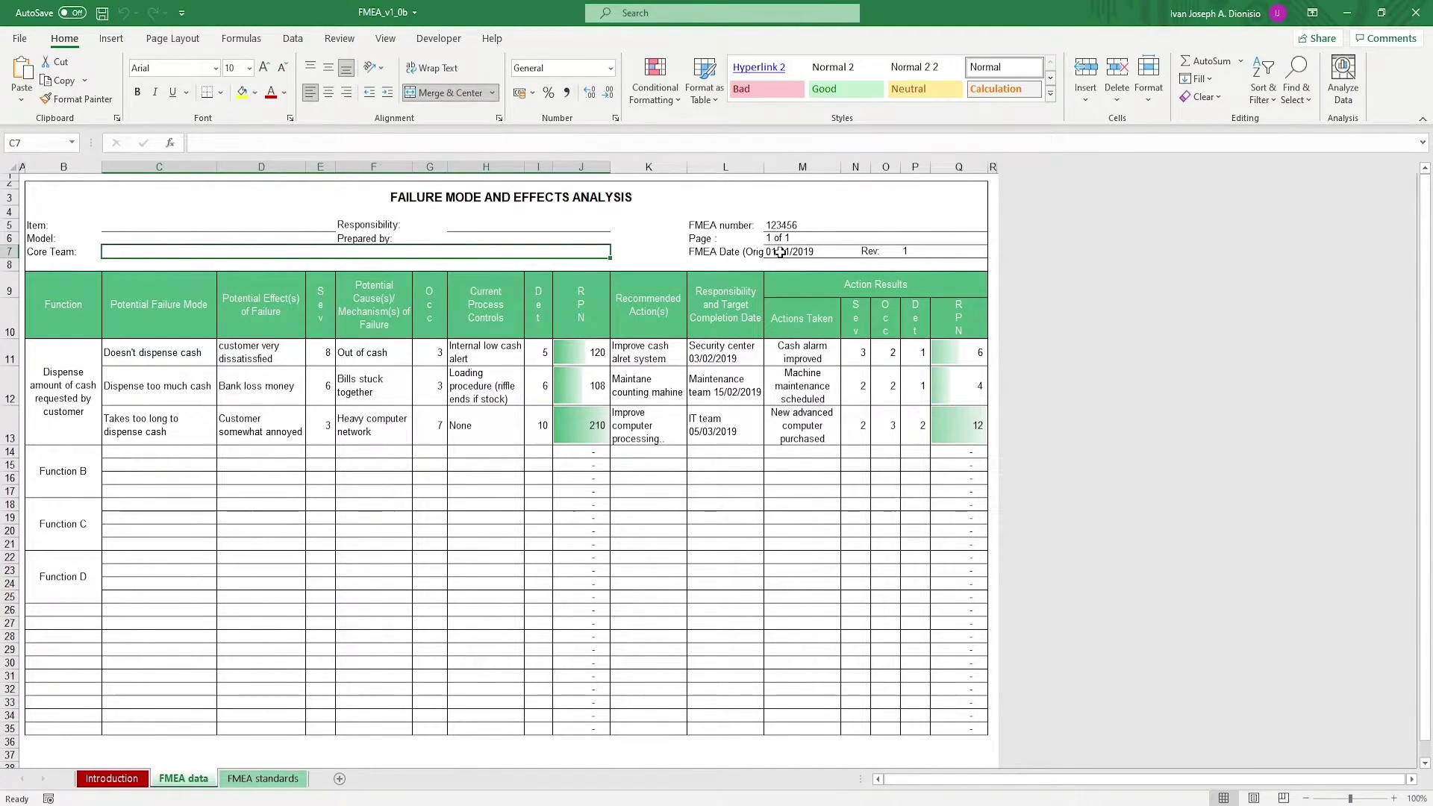
Check the FMEA number 123456, page 1 of 1 and date 01/01/2019
{"action": "left_click", "coordinate": [781, 226]}
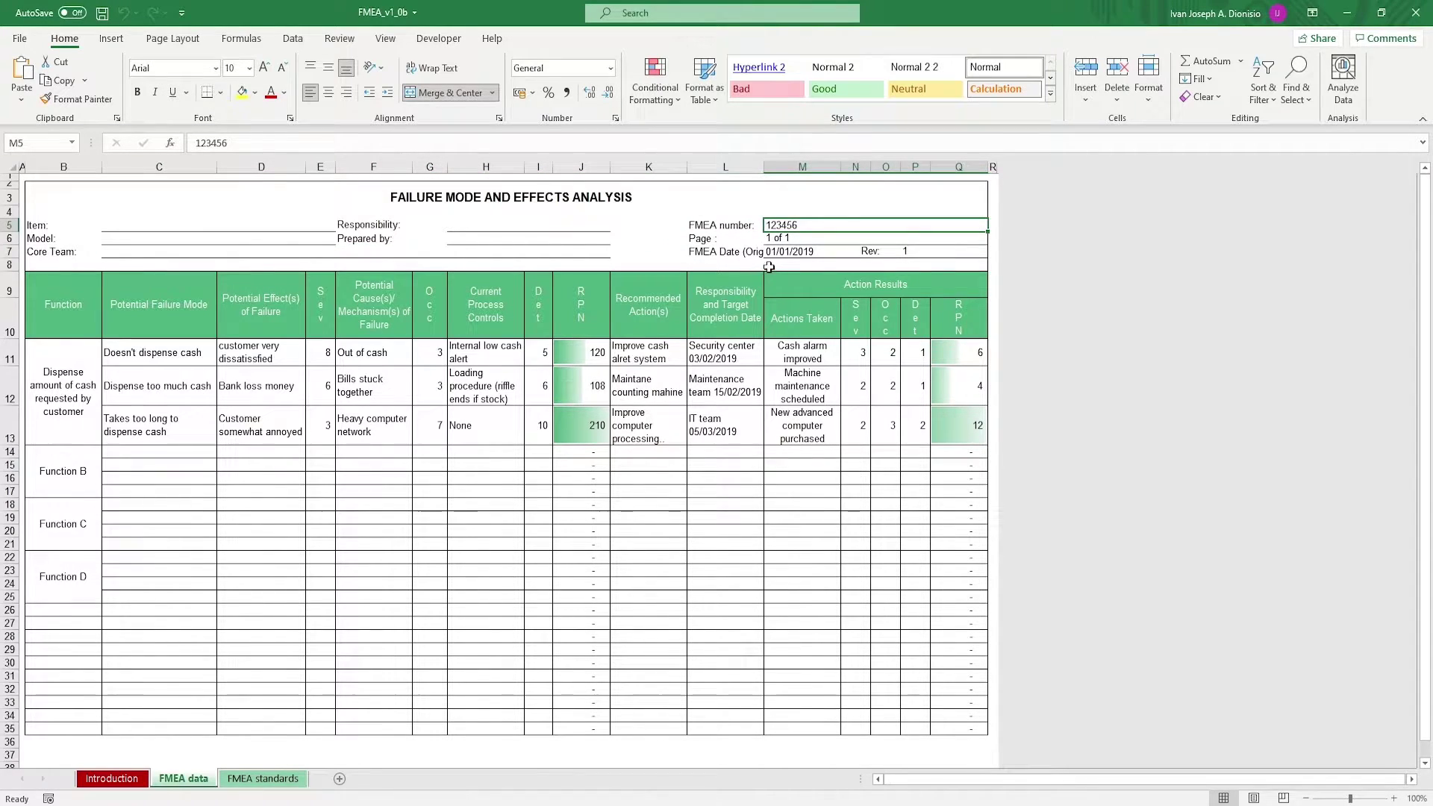
{"action": "left_click", "coordinate": [802, 238]}
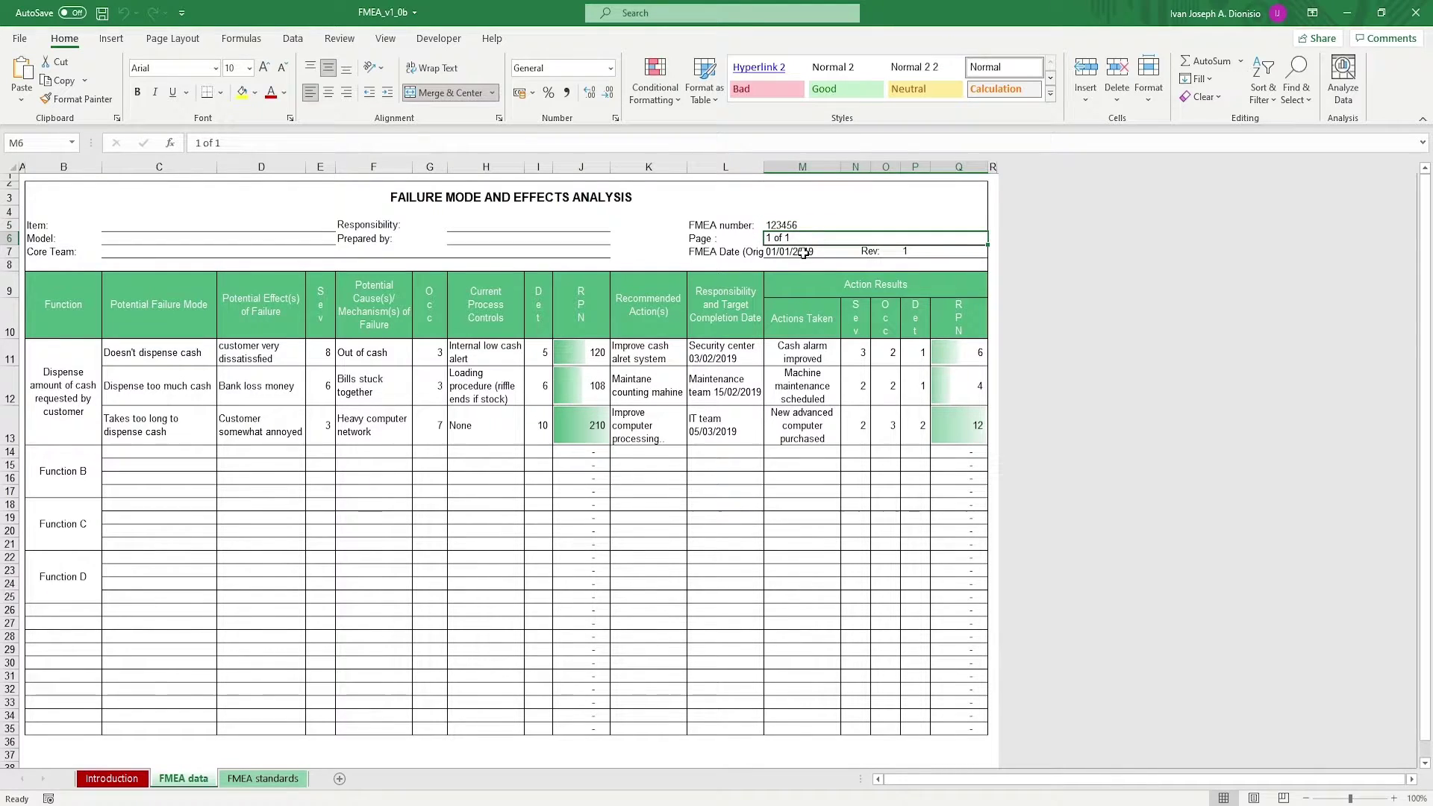
{"action": "left_click", "coordinate": [803, 253]}
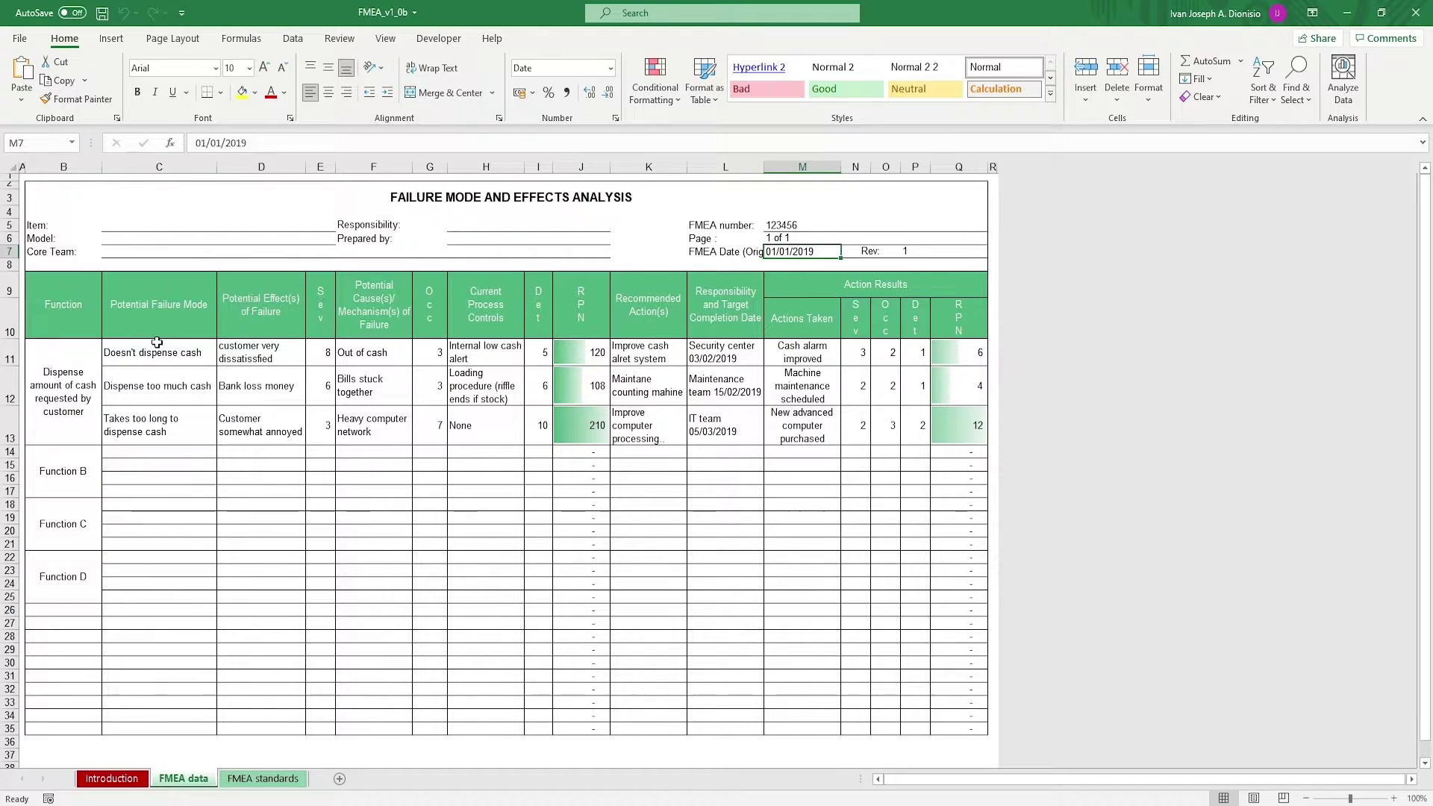
{"action": "left_click", "coordinate": [78, 313]}
{"action": "left_click", "coordinate": [75, 359]}
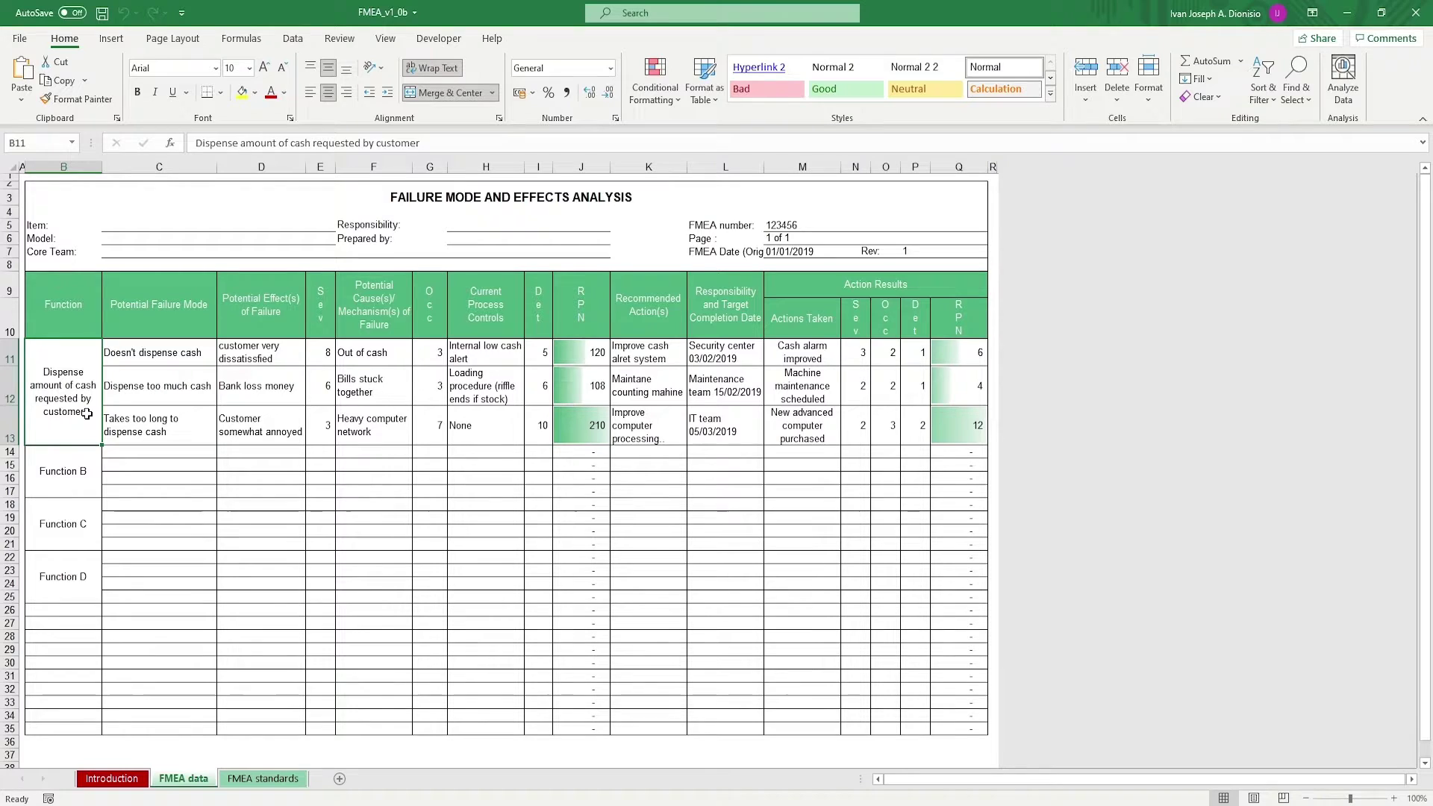
{"action": "left_click", "coordinate": [136, 320]}
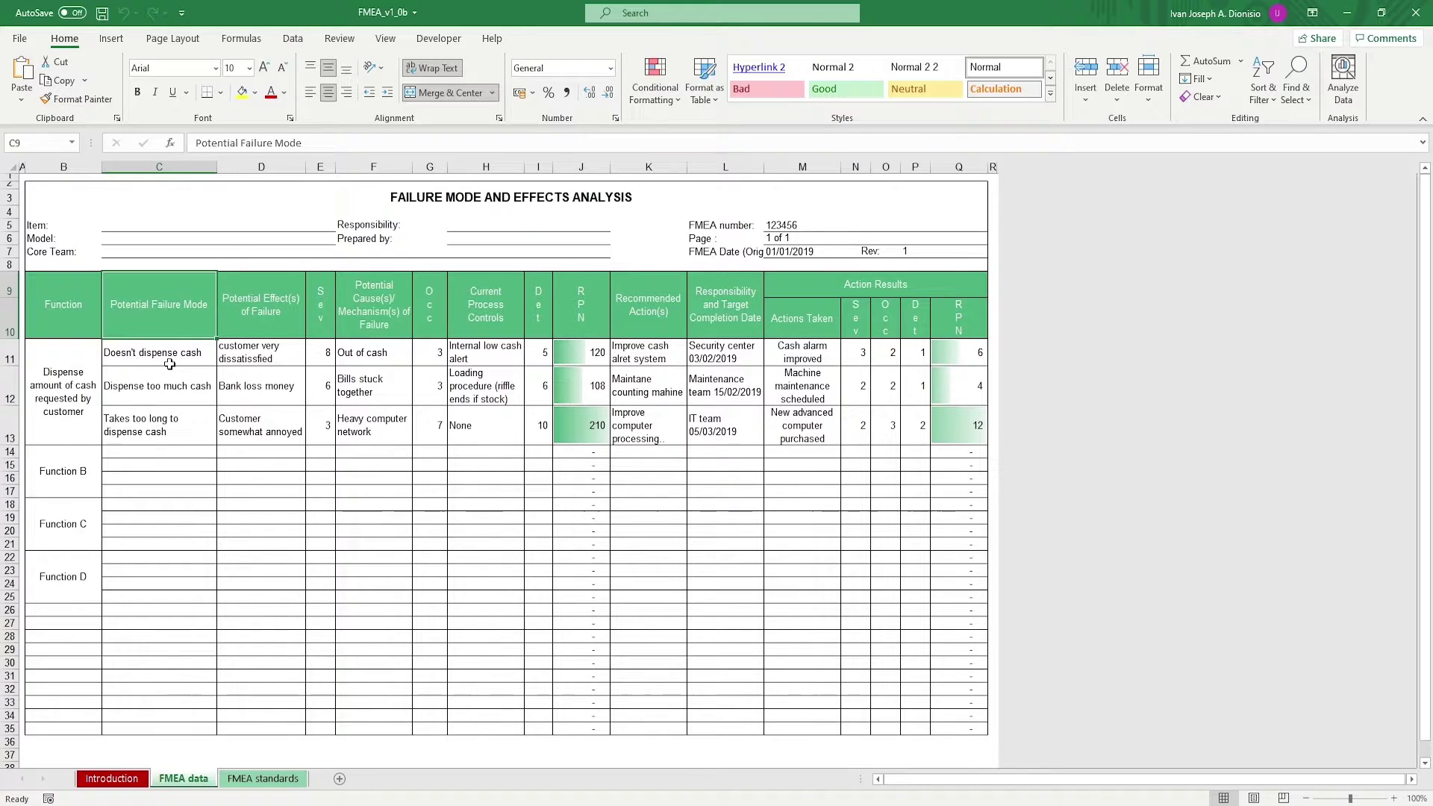
{"action": "left_click", "coordinate": [196, 359]}
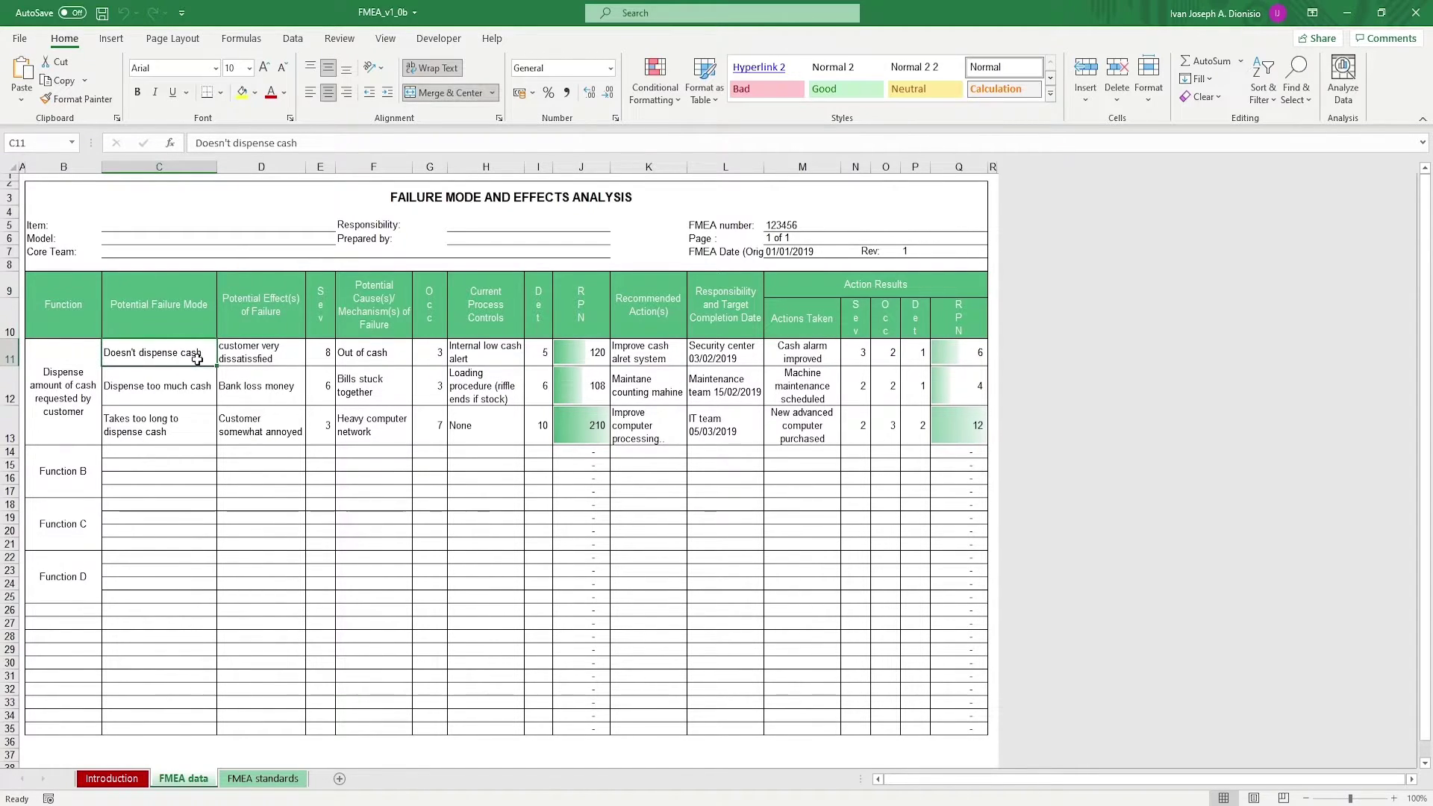
{"action": "left_click", "coordinate": [187, 374]}
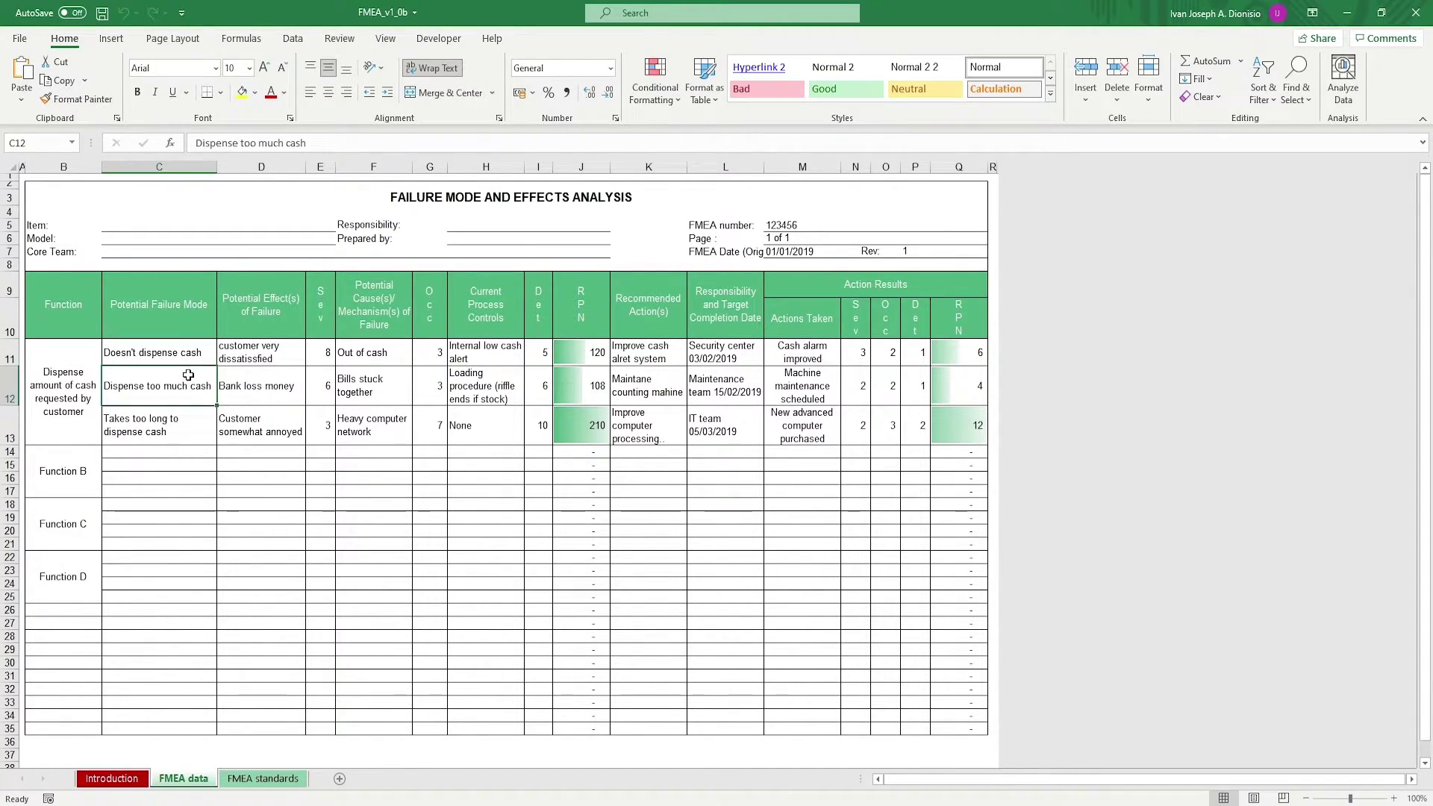
{"action": "left_click", "coordinate": [189, 423]}
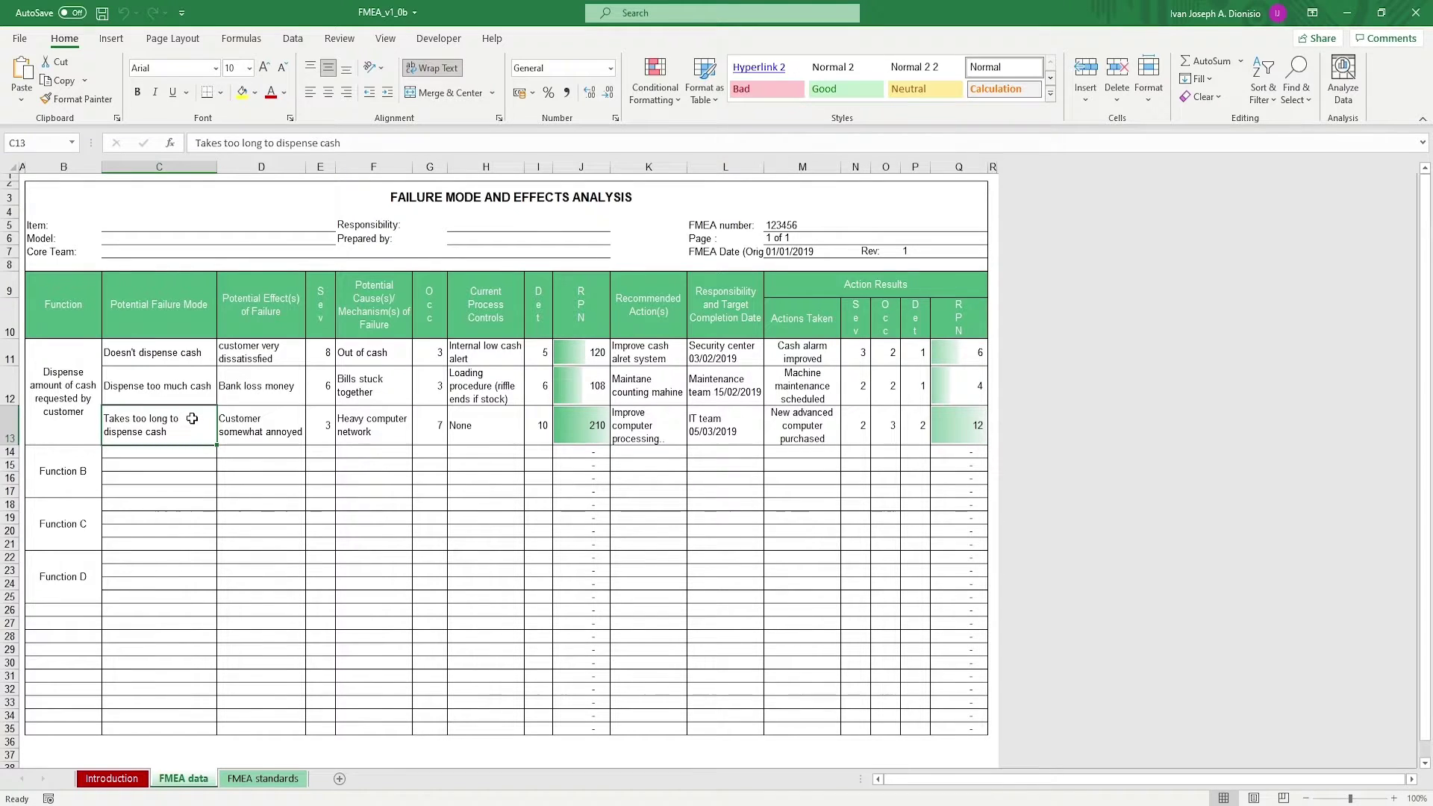
{"action": "left_click_drag", "start_coordinate": [271, 353], "coordinate": [260, 427]}
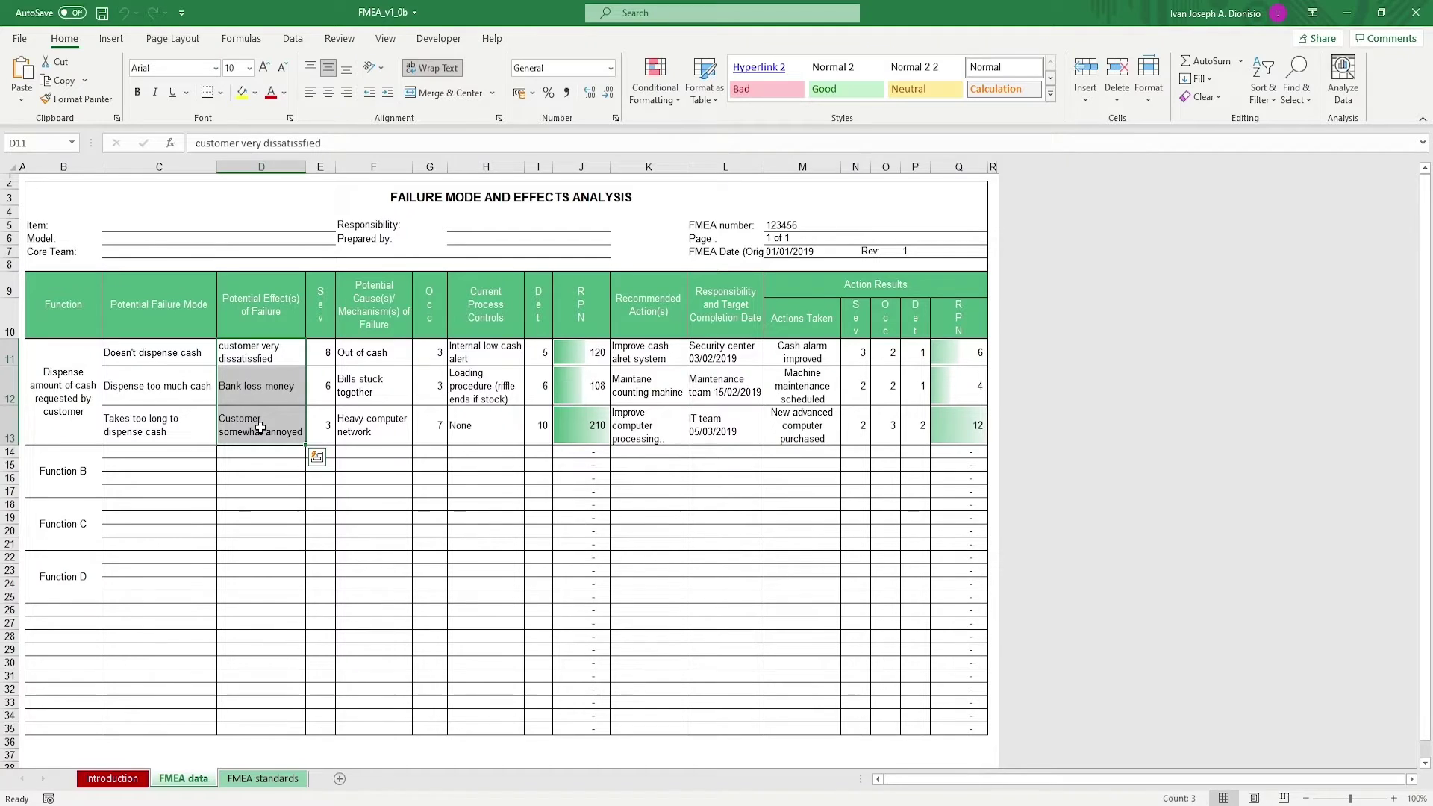
{"action": "left_click_drag", "start_coordinate": [308, 357], "coordinate": [305, 429]}
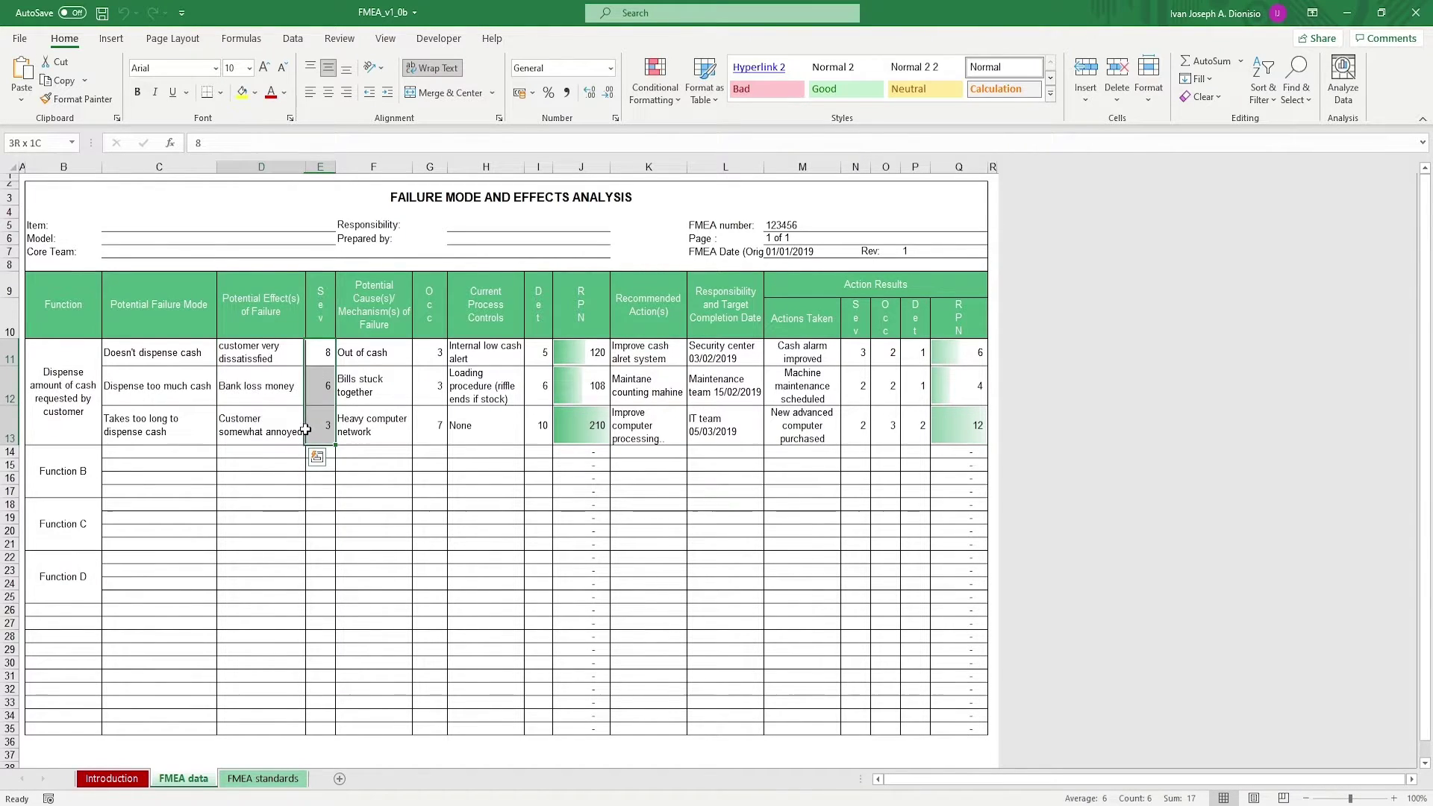
{"action": "left_click", "coordinate": [307, 430]}
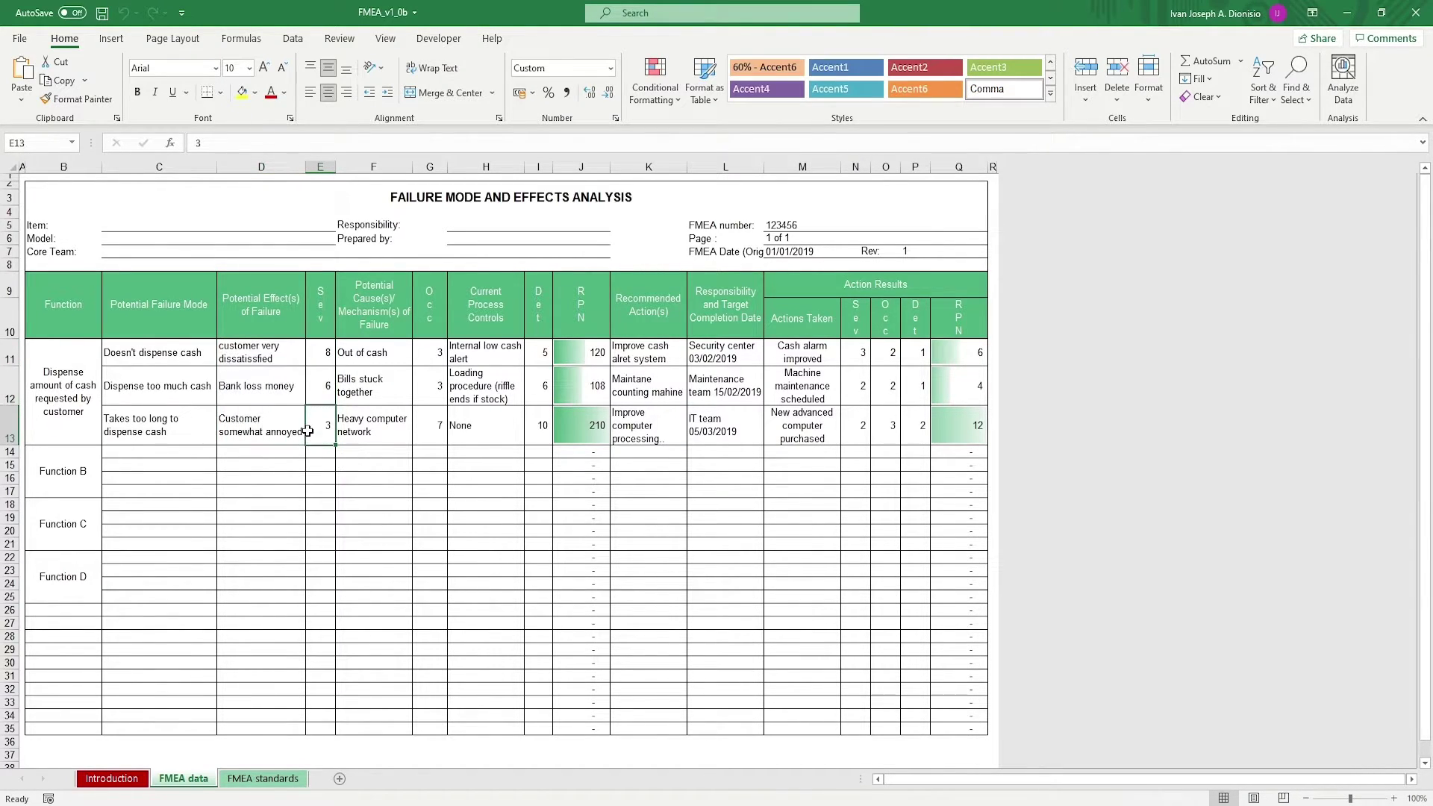
{"action": "left_click", "coordinate": [263, 778]}
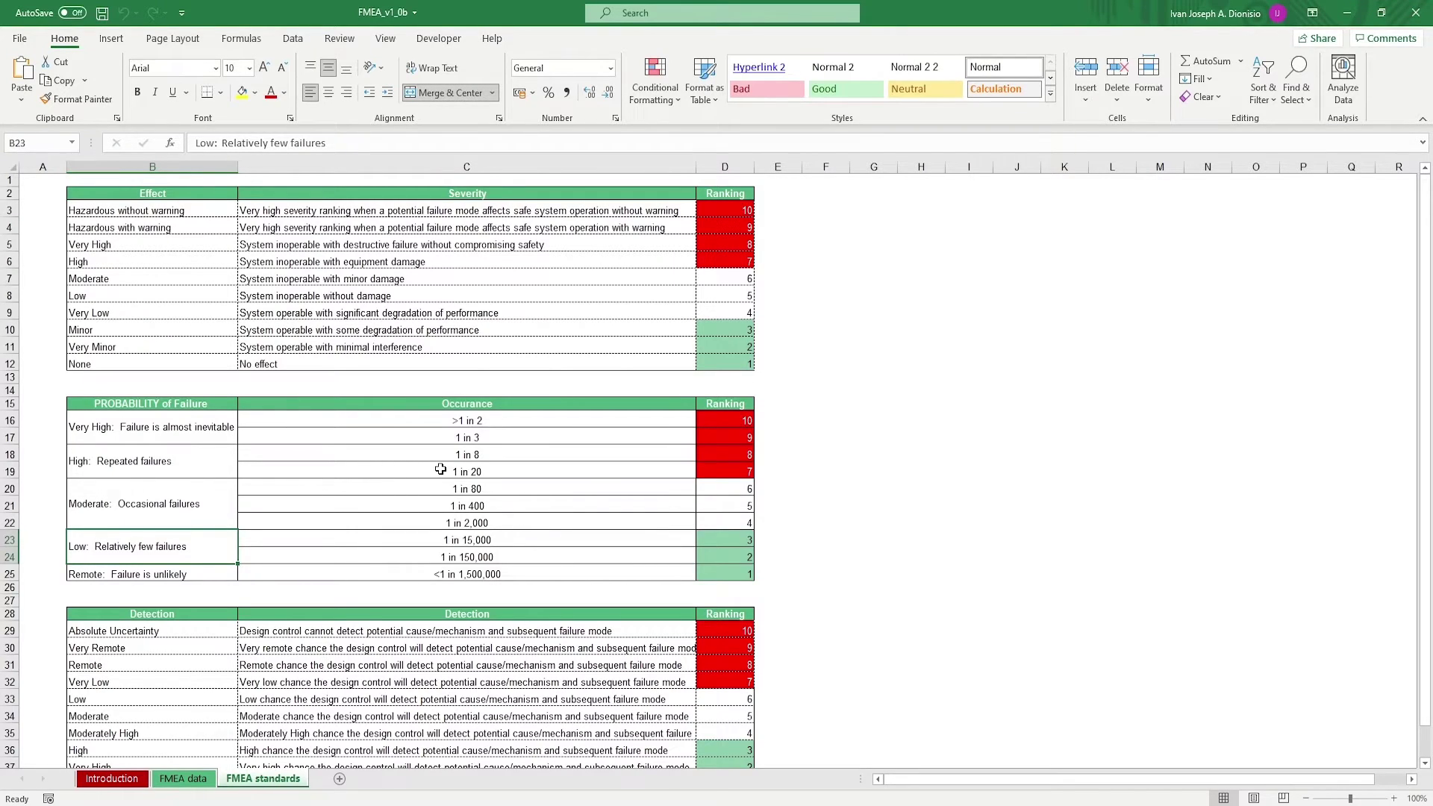
{"action": "left_click", "coordinate": [153, 212]}
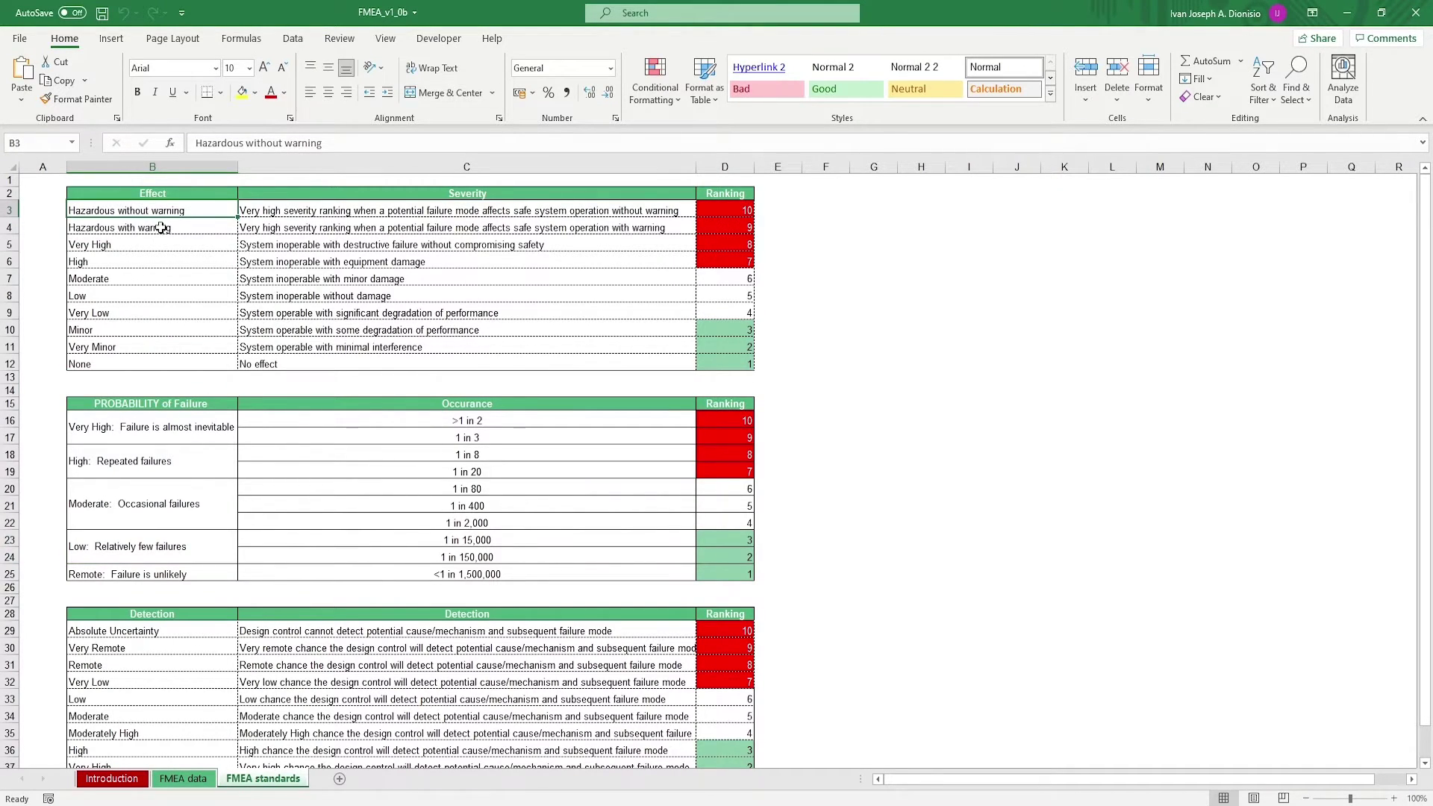
{"action": "left_click", "coordinate": [160, 226]}
{"action": "left_click", "coordinate": [161, 264]}
{"action": "left_click", "coordinate": [156, 298]}
{"action": "left_click", "coordinate": [159, 331]}
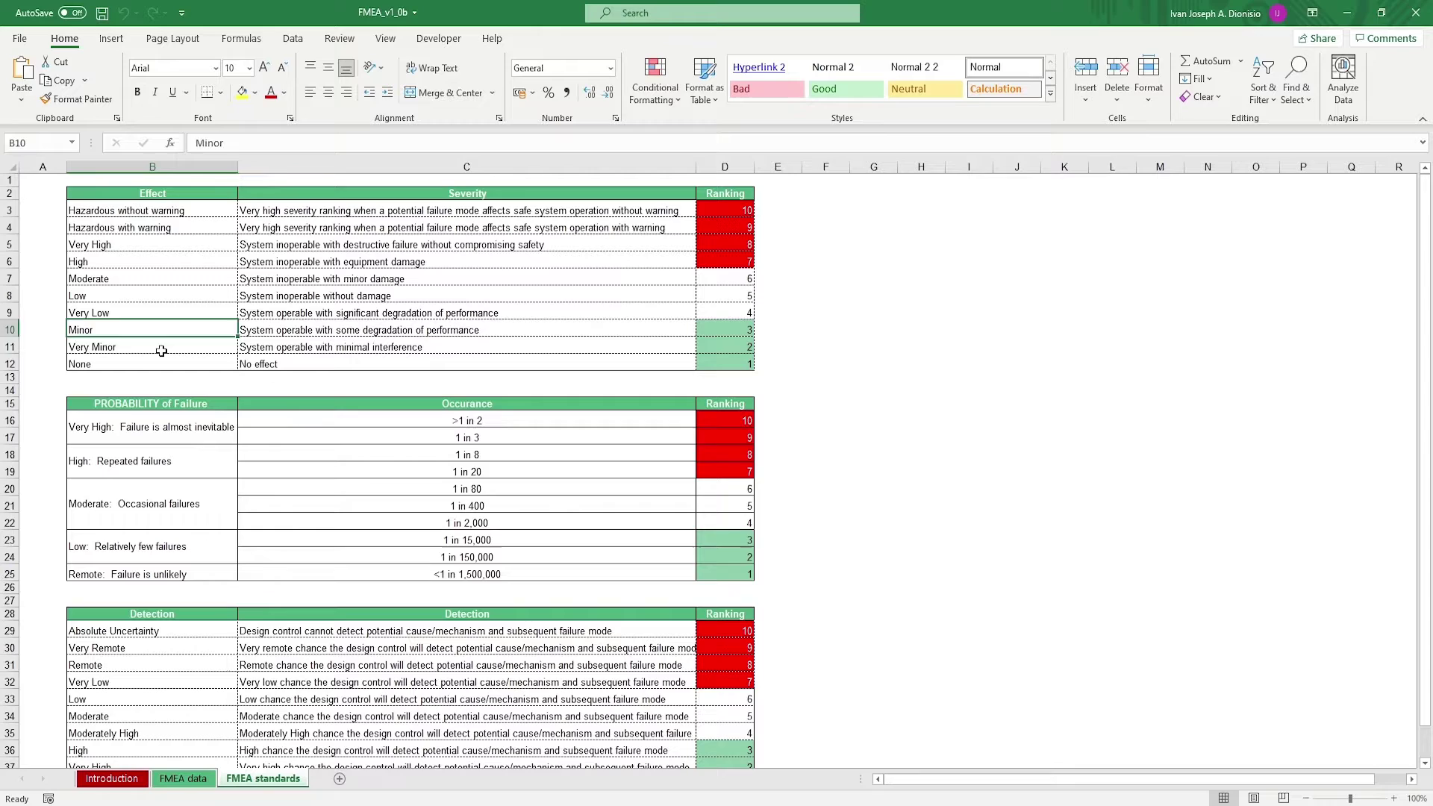
{"action": "left_click", "coordinate": [162, 350]}
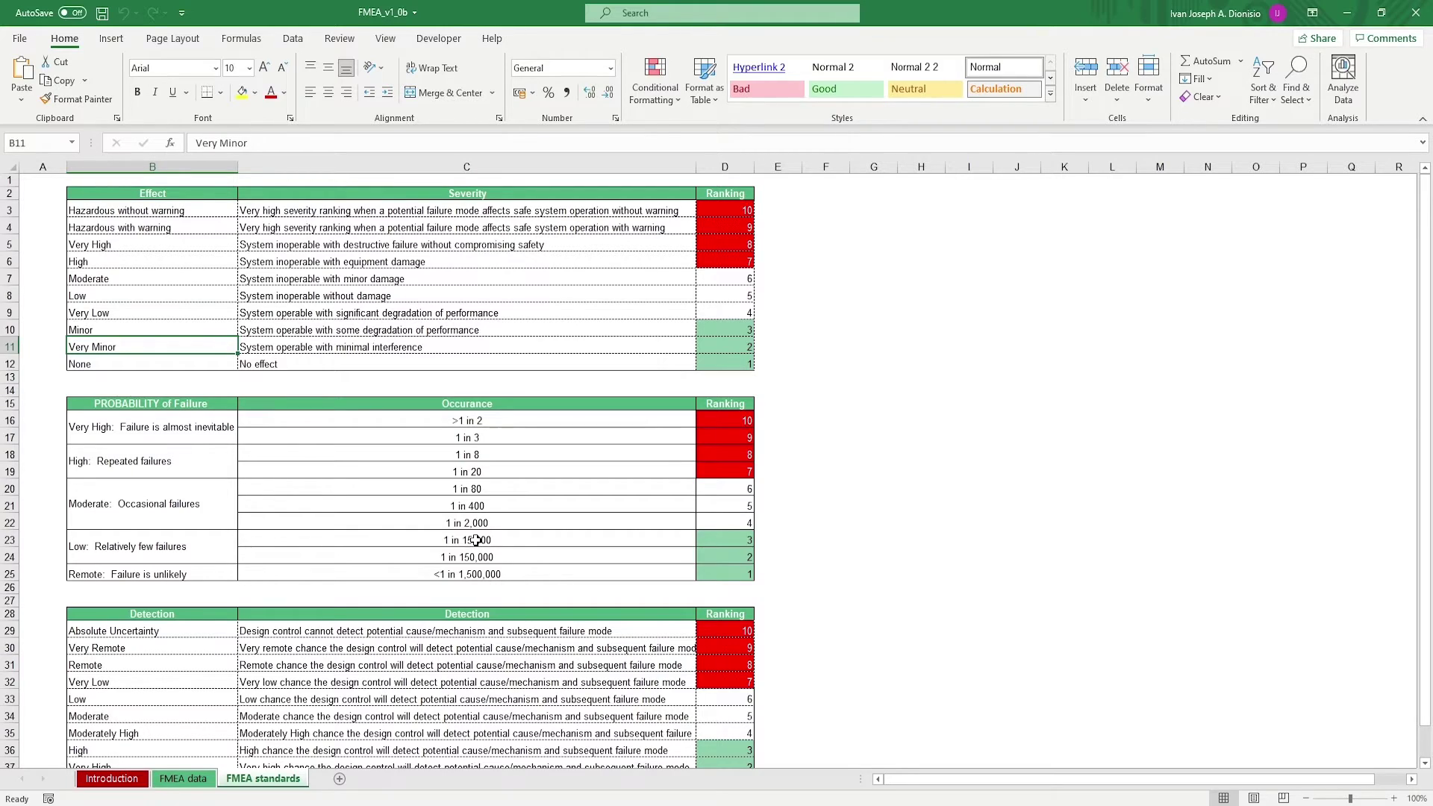
{"action": "left_click", "coordinate": [192, 779]}
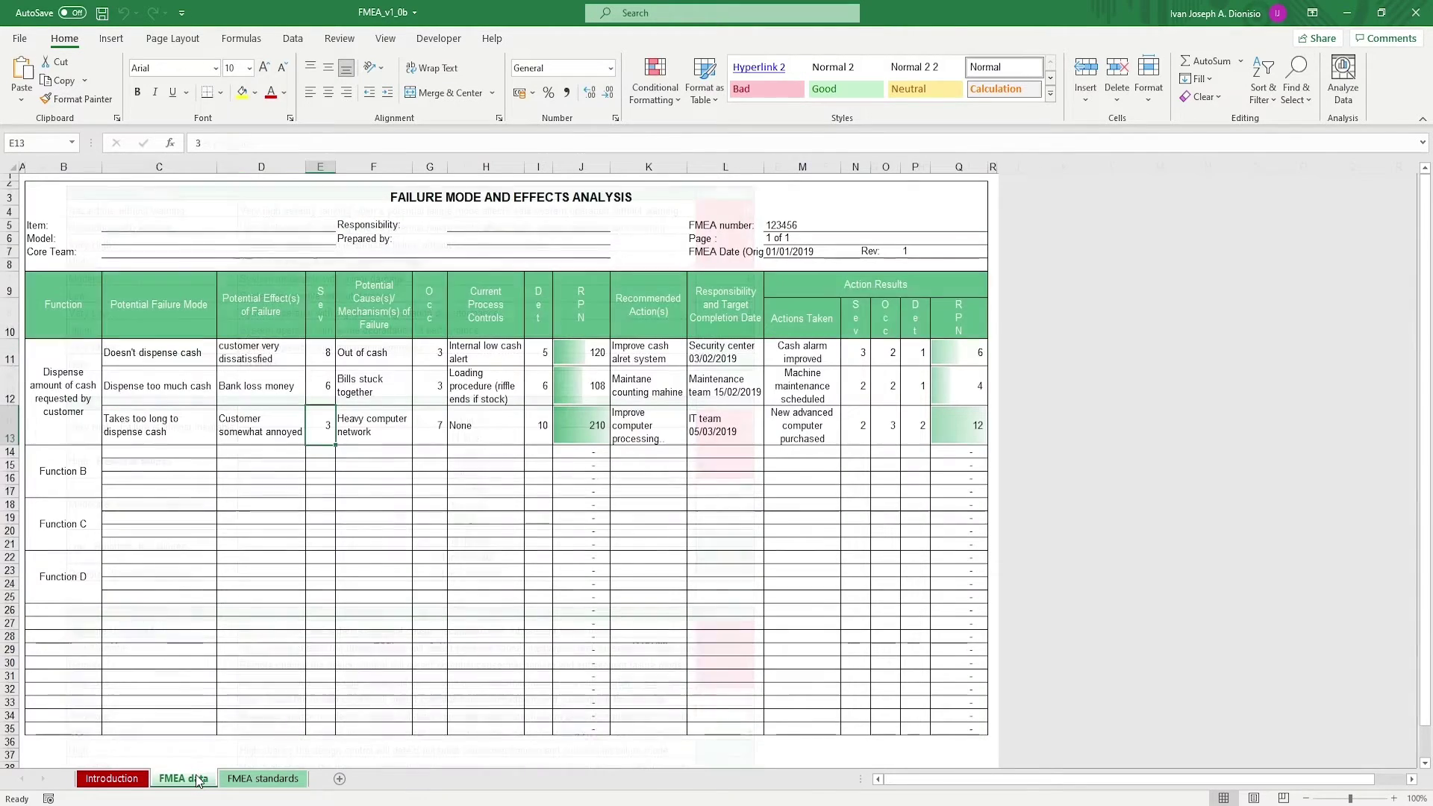
{"action": "left_click", "coordinate": [348, 354]}
{"action": "left_click", "coordinate": [356, 385]}
{"action": "left_click", "coordinate": [355, 431]}
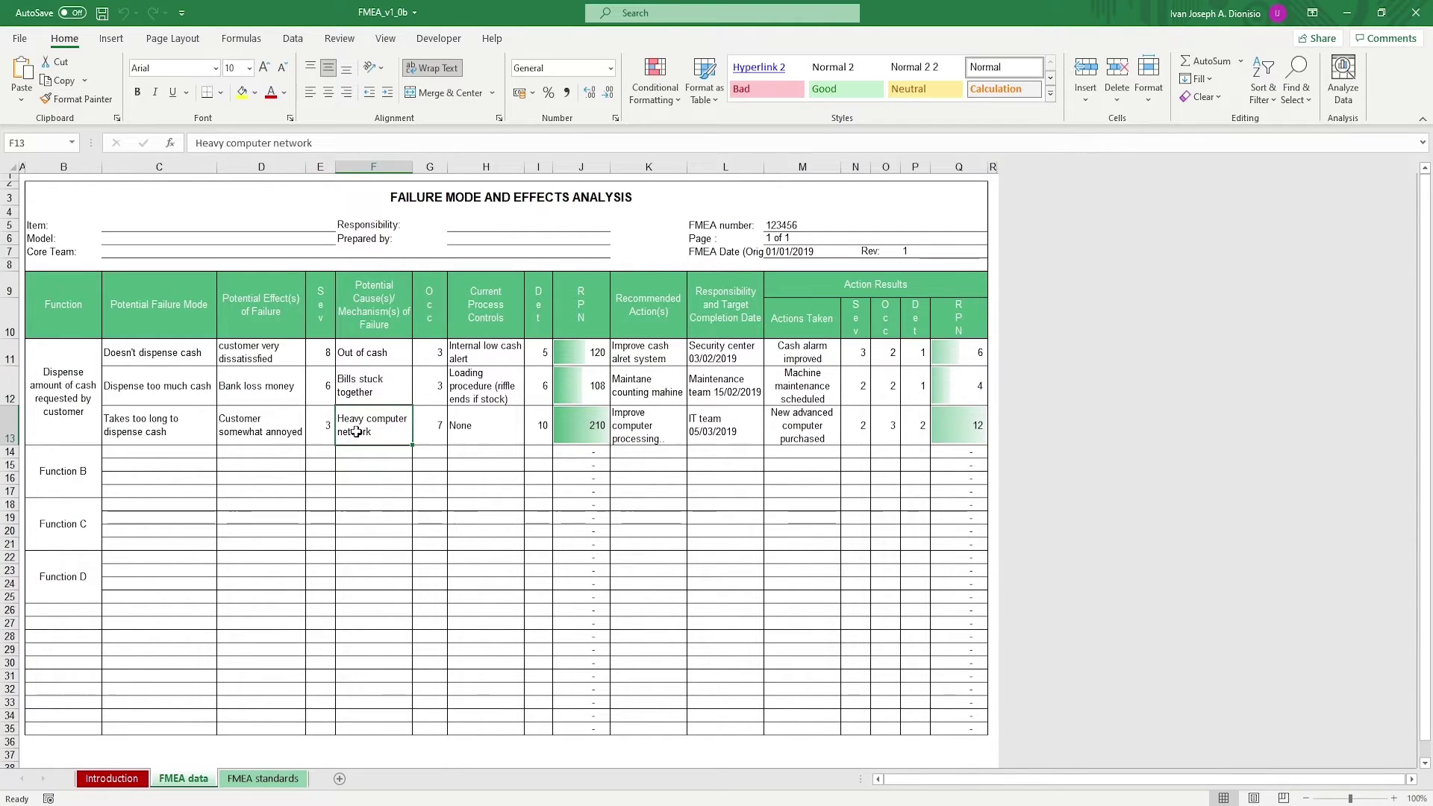
{"action": "left_click", "coordinate": [444, 360]}
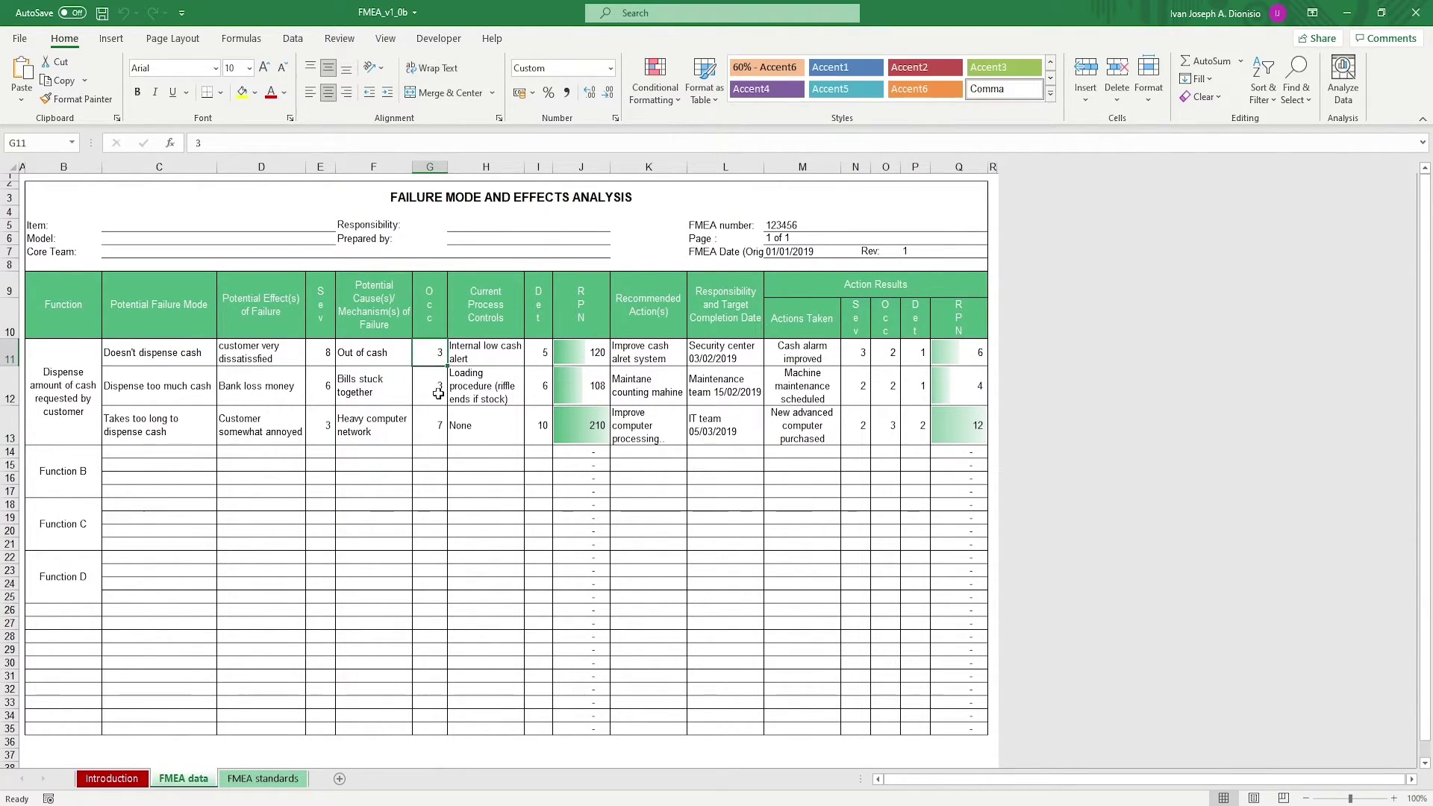
{"action": "left_click", "coordinate": [437, 394]}
{"action": "left_click", "coordinate": [433, 427]}
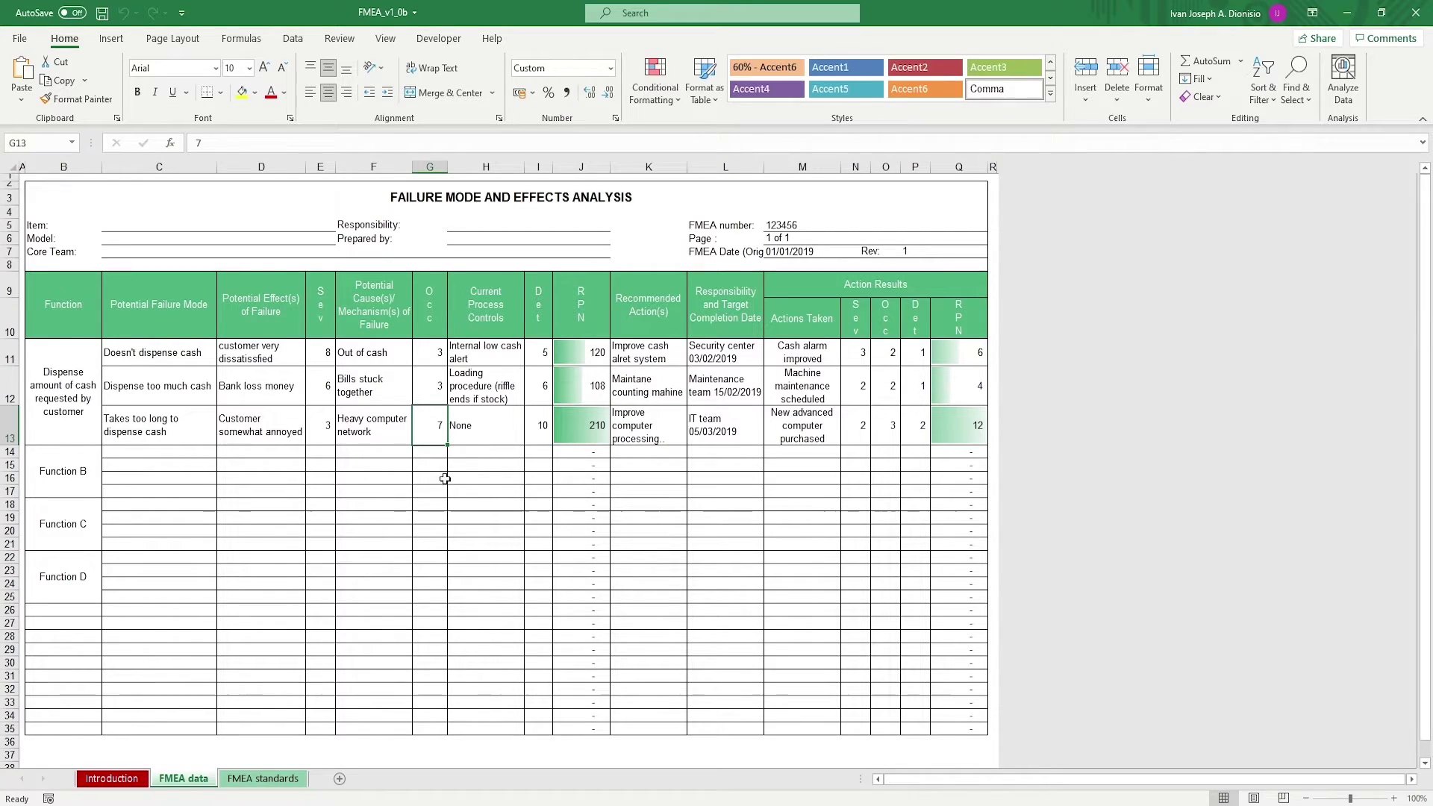
{"action": "left_click", "coordinate": [498, 356]}
{"action": "left_click", "coordinate": [498, 387]}
{"action": "left_click", "coordinate": [495, 425]}
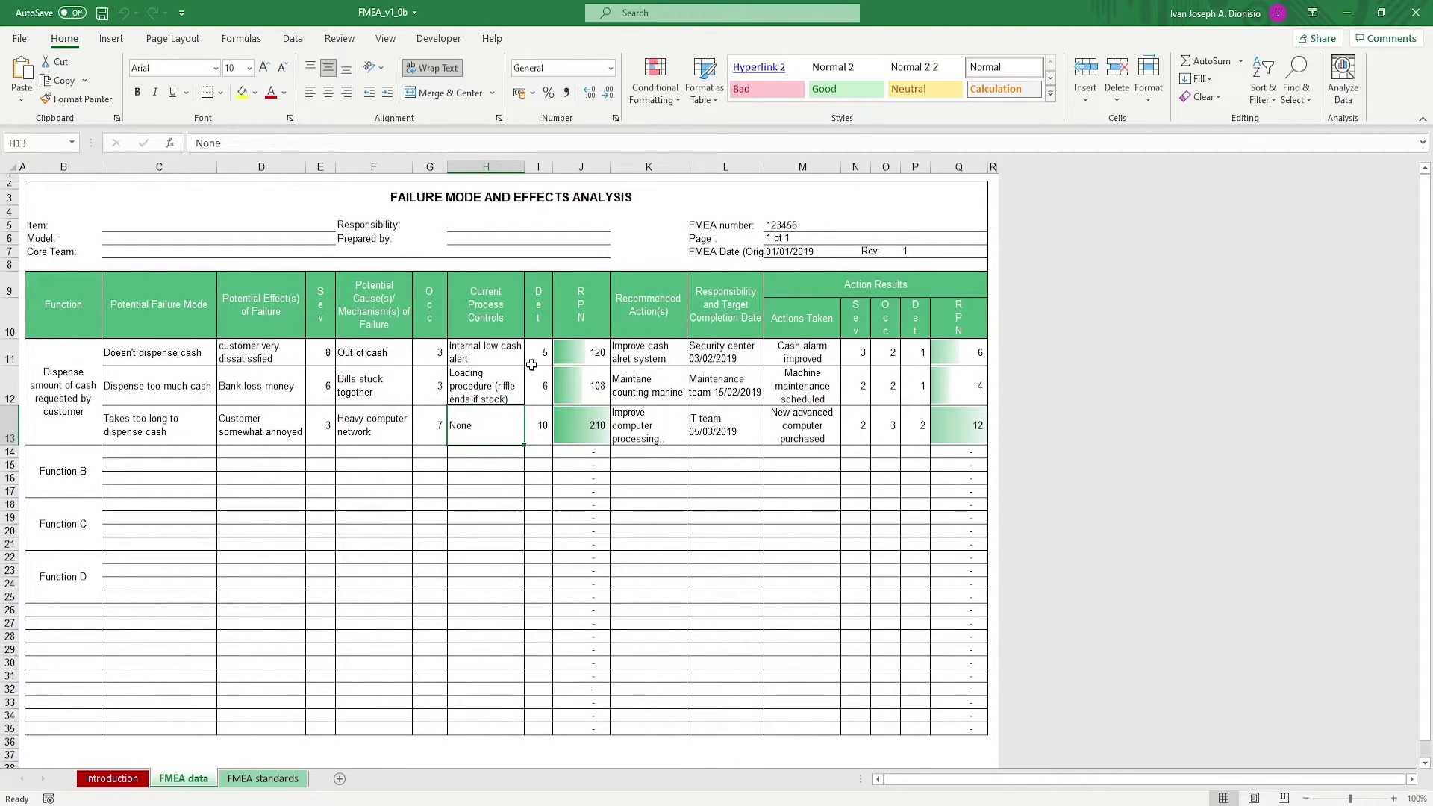
{"action": "left_click", "coordinate": [541, 357]}
{"action": "left_click", "coordinate": [544, 387]}
{"action": "left_click", "coordinate": [545, 422]}
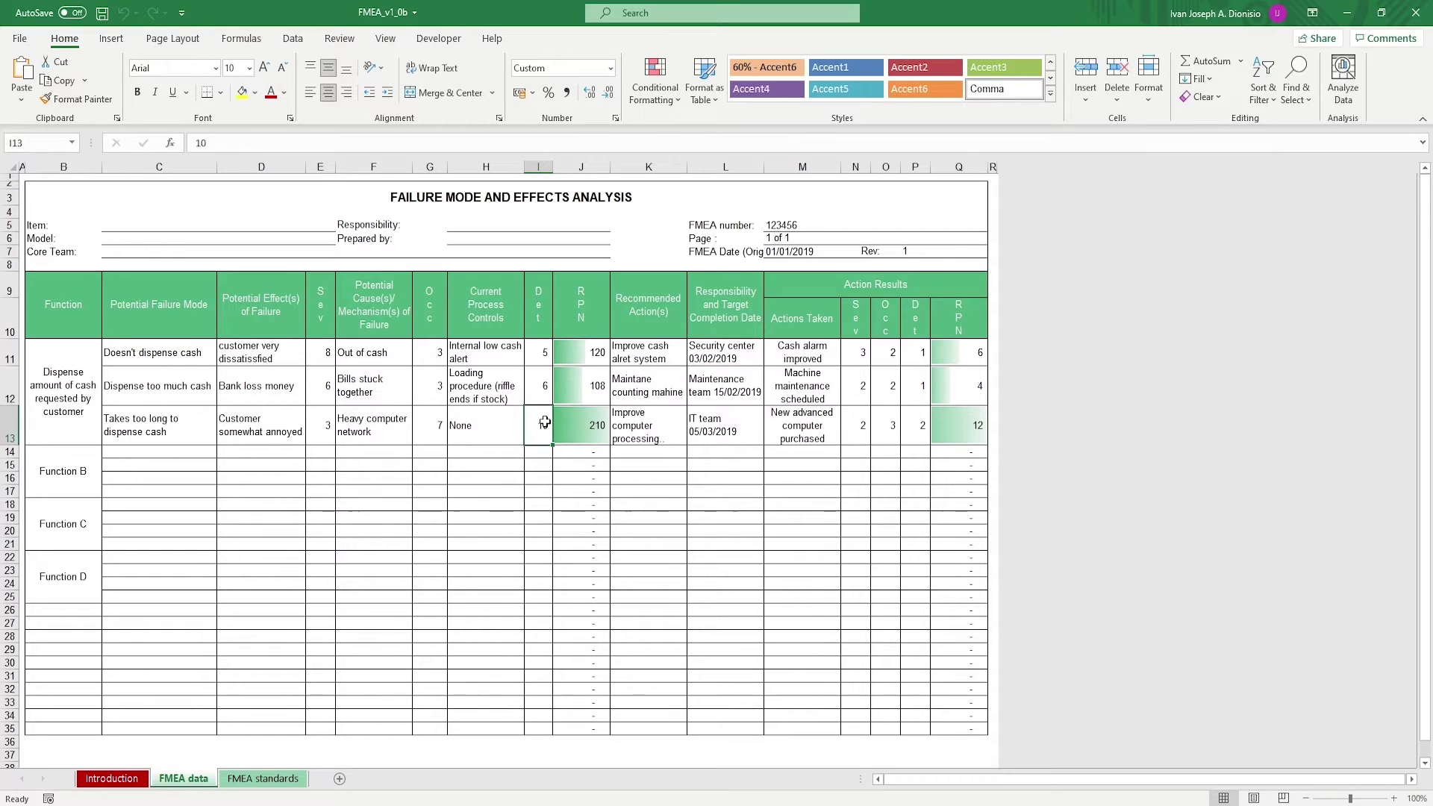
{"action": "left_click", "coordinate": [562, 423]}
{"action": "left_click", "coordinate": [562, 386]}
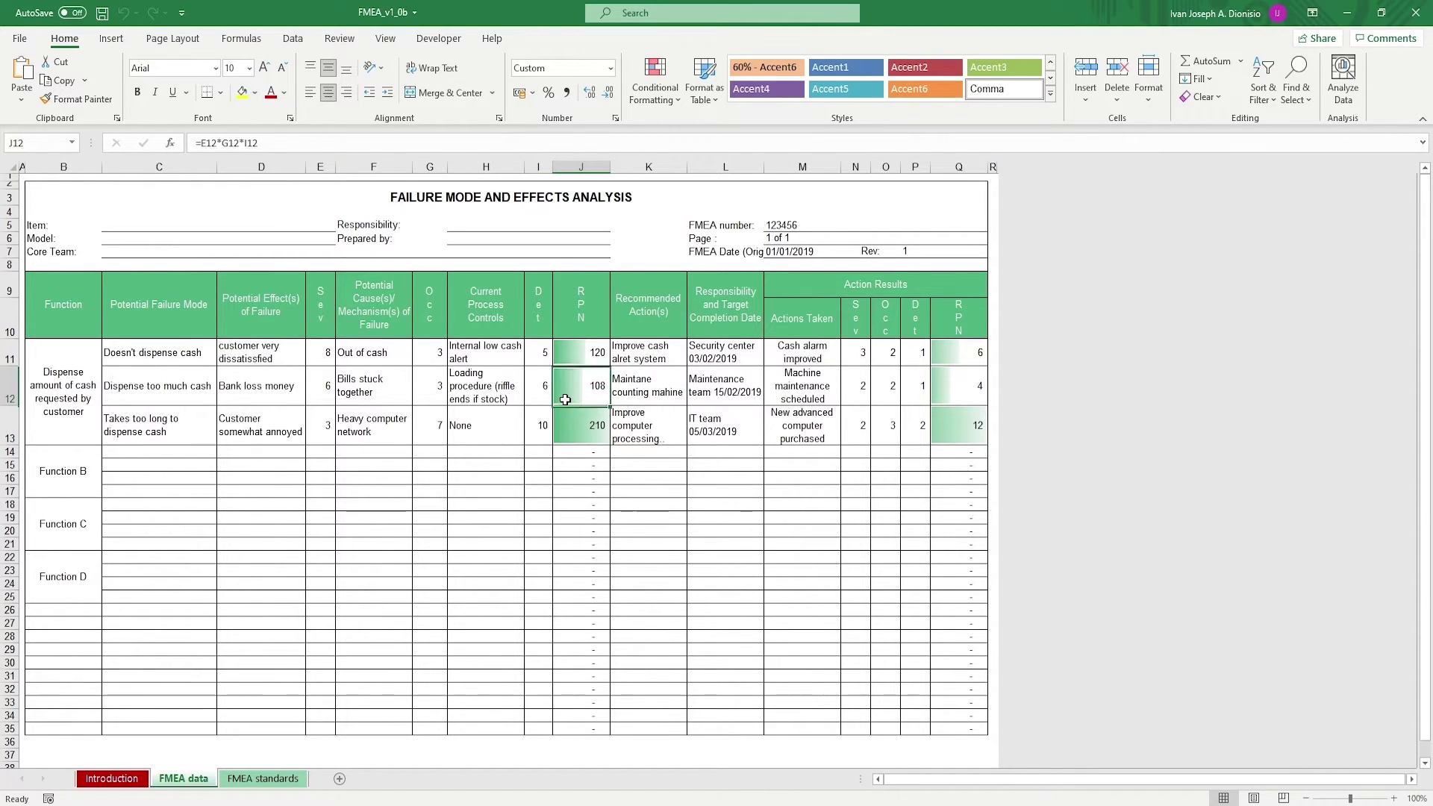
{"action": "left_click", "coordinate": [561, 352]}
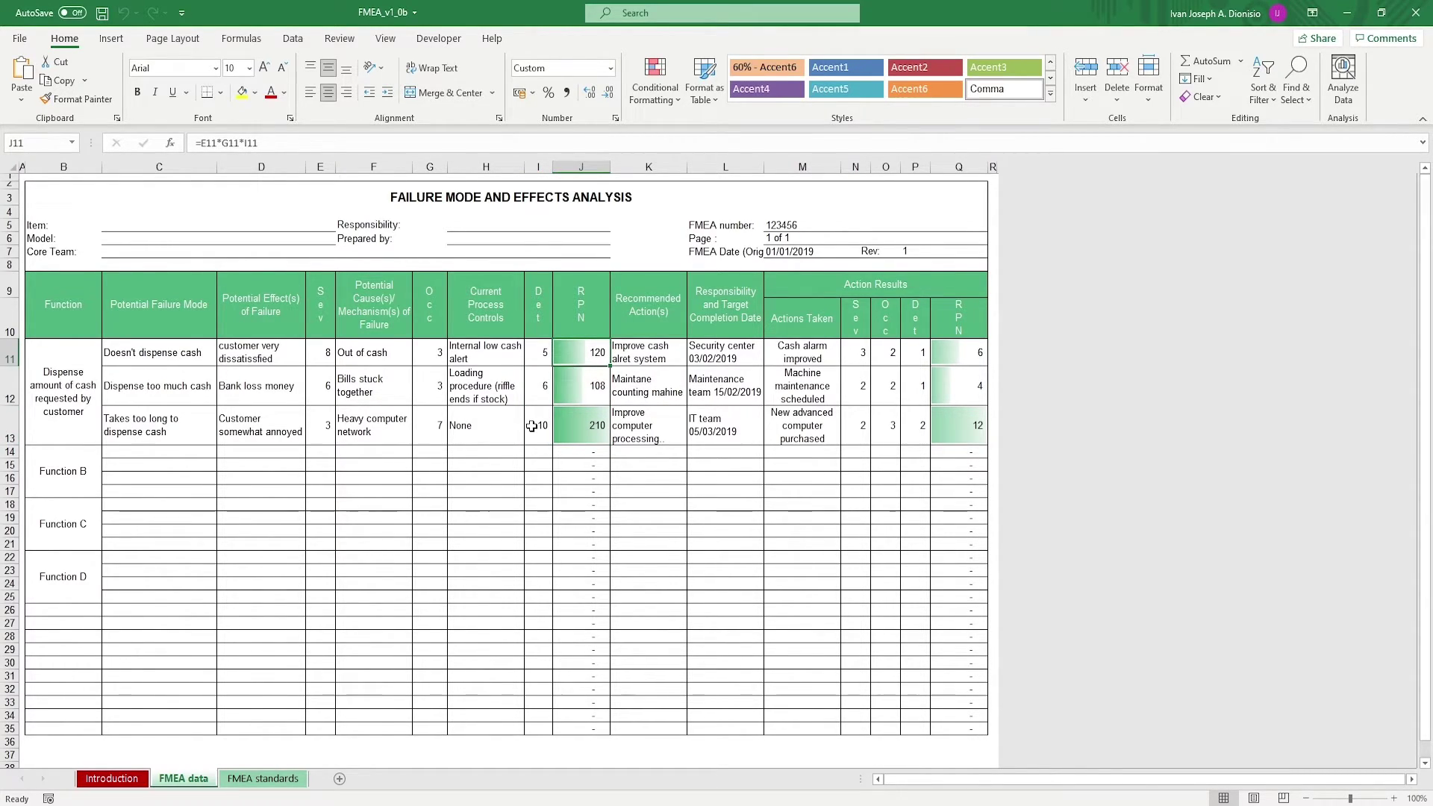
{"action": "key", "text": "Up"}
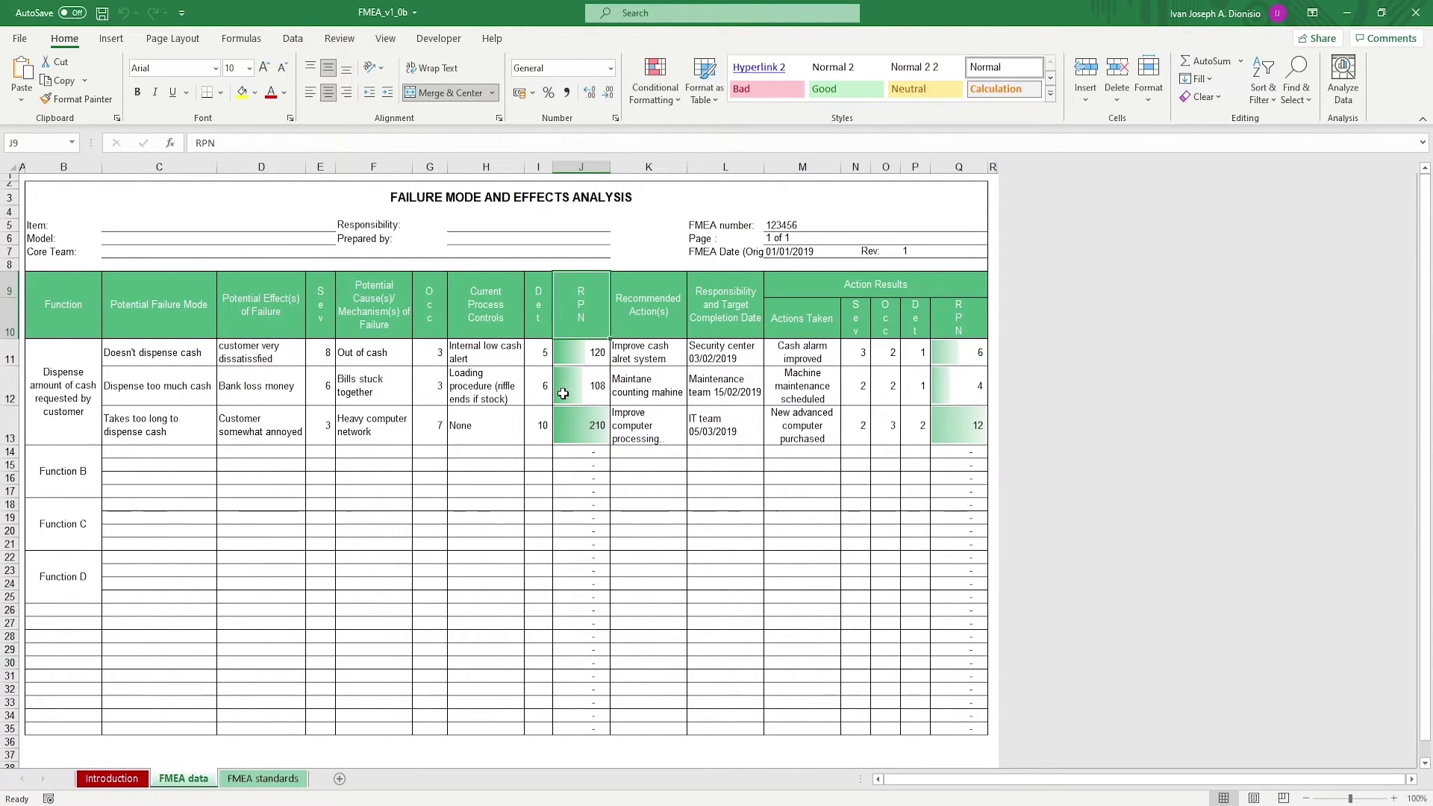
{"action": "key", "text": "Down"}
{"action": "left_click", "coordinate": [290, 144]}
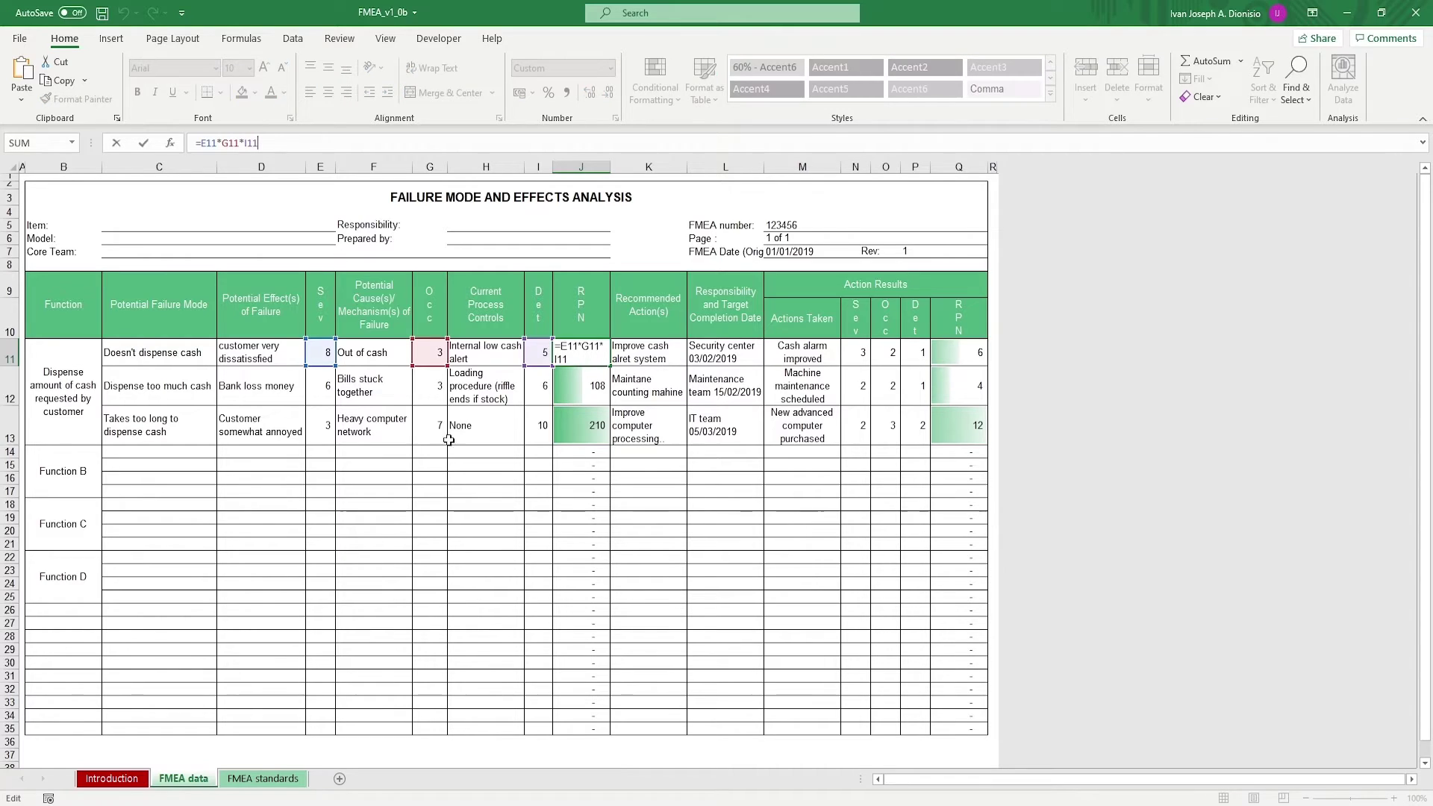
{"action": "left_click", "coordinate": [572, 423]}
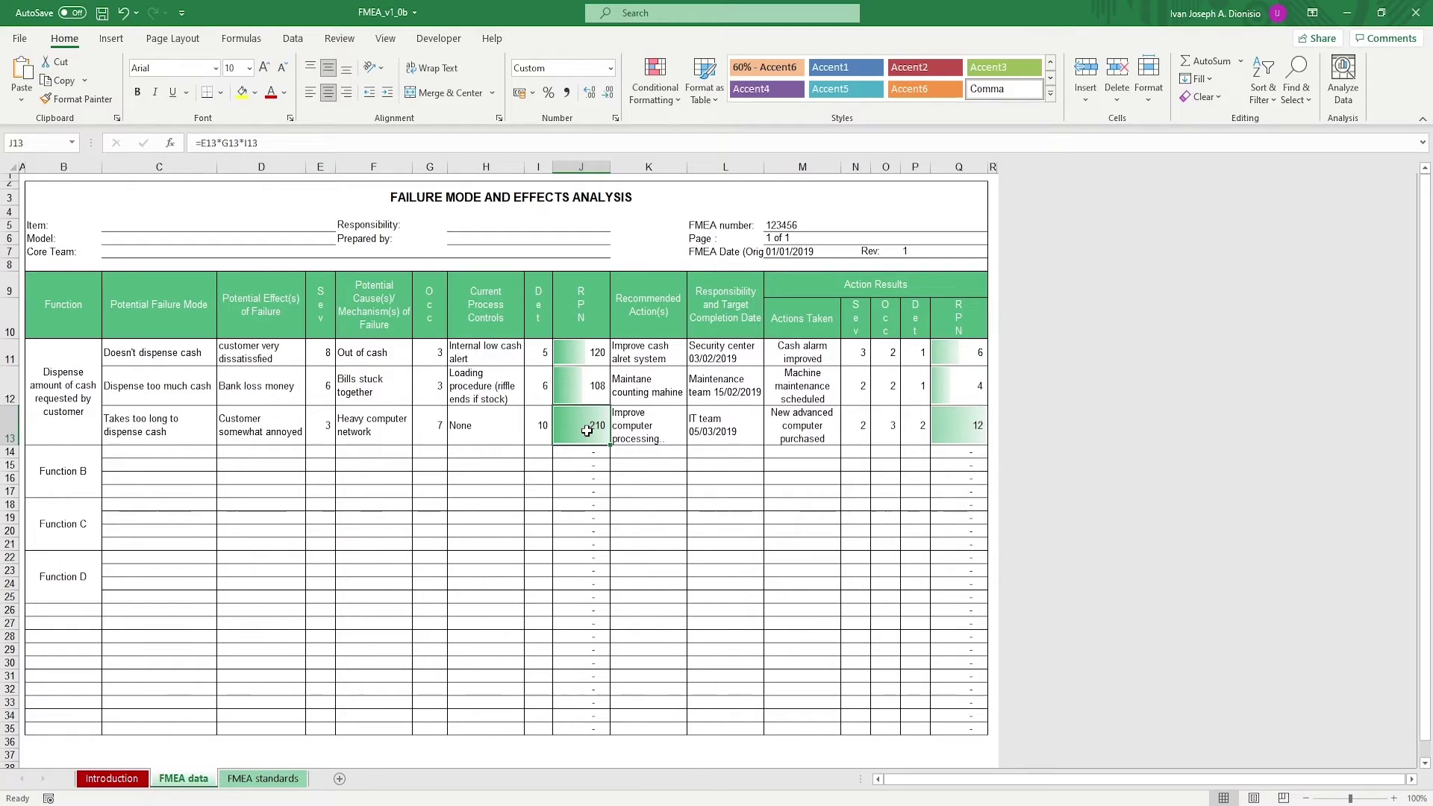
{"action": "left_click", "coordinate": [643, 363]}
{"action": "left_click", "coordinate": [640, 386]}
{"action": "left_click", "coordinate": [631, 431]}
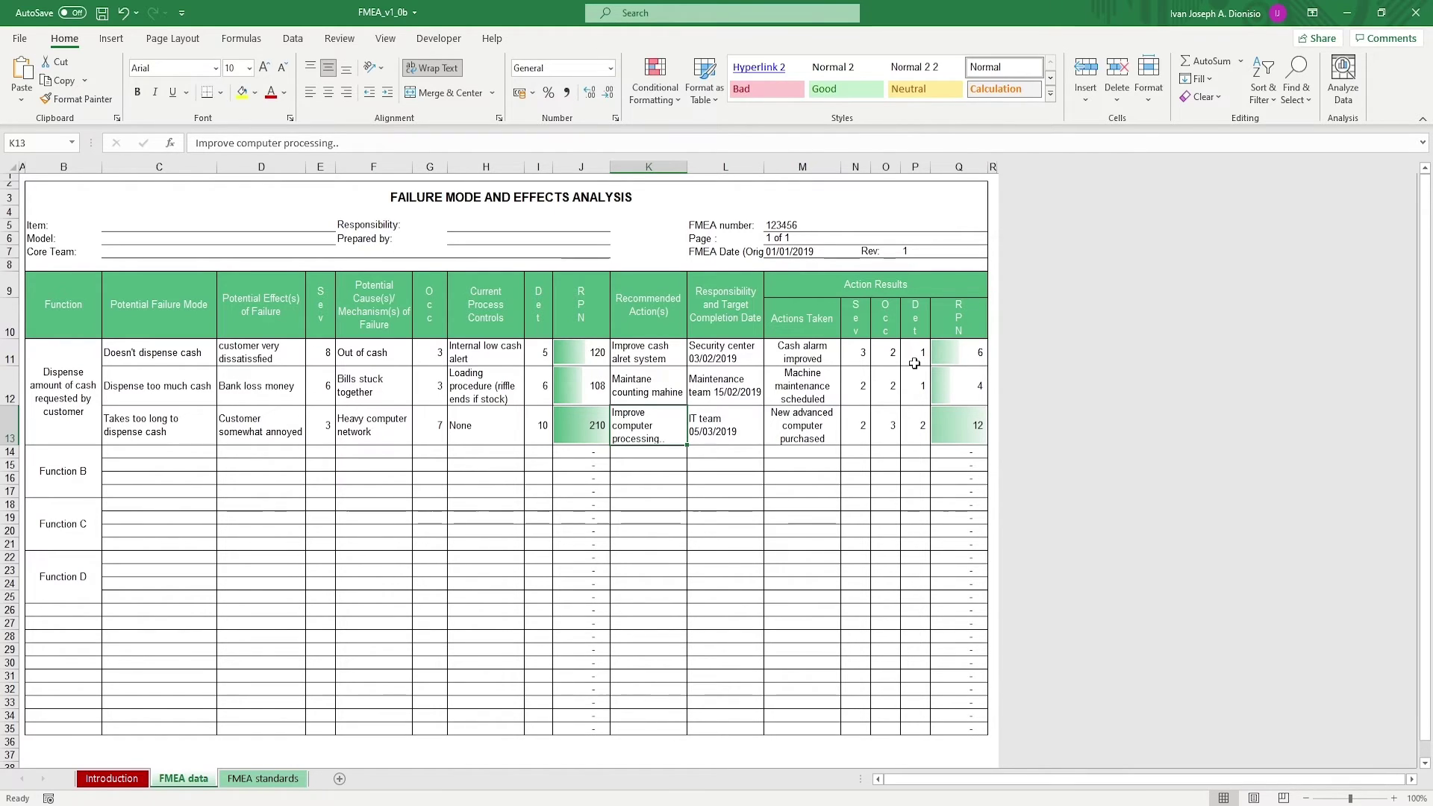
{"action": "left_click_drag", "start_coordinate": [939, 355], "coordinate": [938, 422]}
{"action": "left_click", "coordinate": [960, 347]}
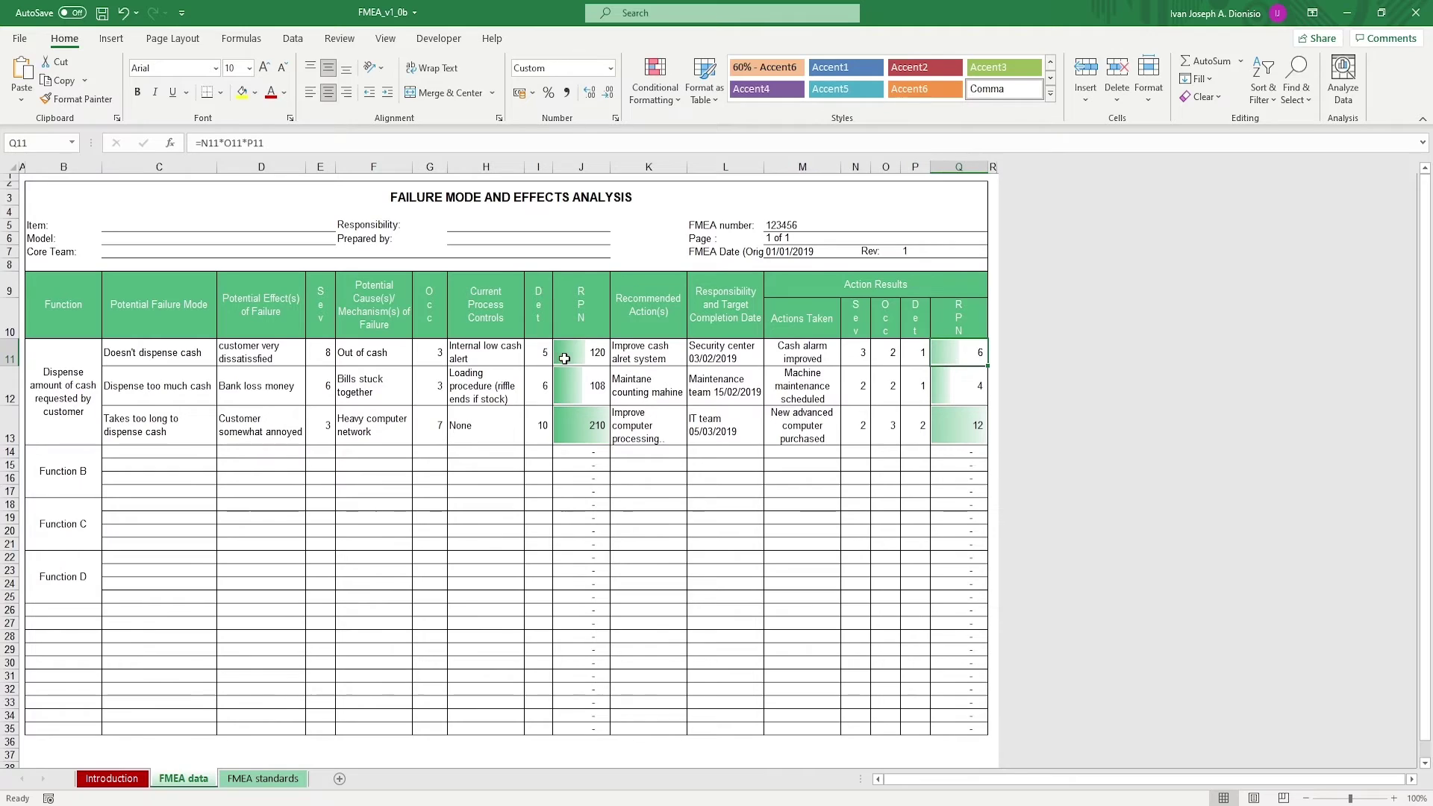
{"action": "left_click", "coordinate": [565, 359]}
{"action": "left_click", "coordinate": [978, 405]}
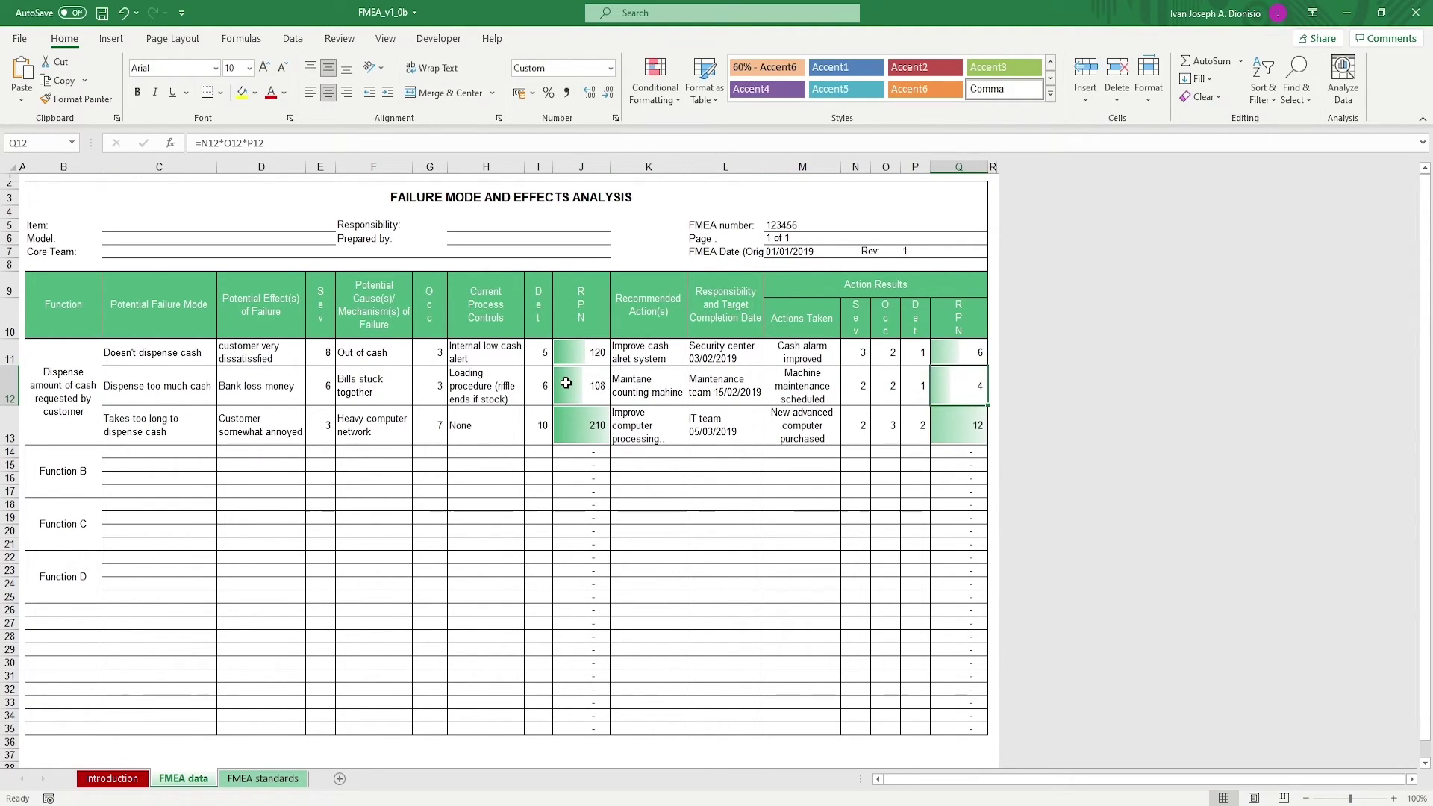
{"action": "left_click_drag", "start_coordinate": [565, 383], "coordinate": [583, 425]}
{"action": "left_click", "coordinate": [946, 423]}
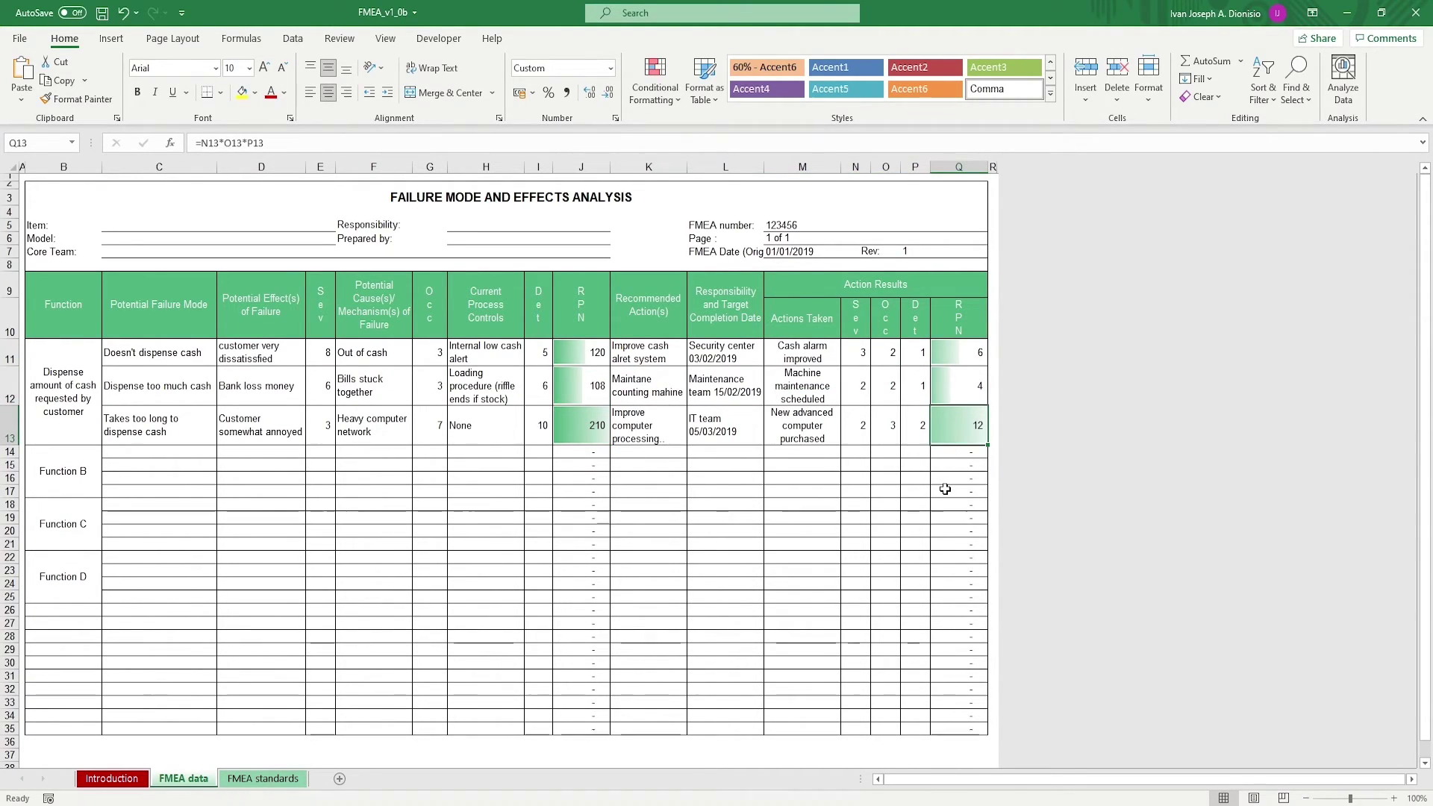